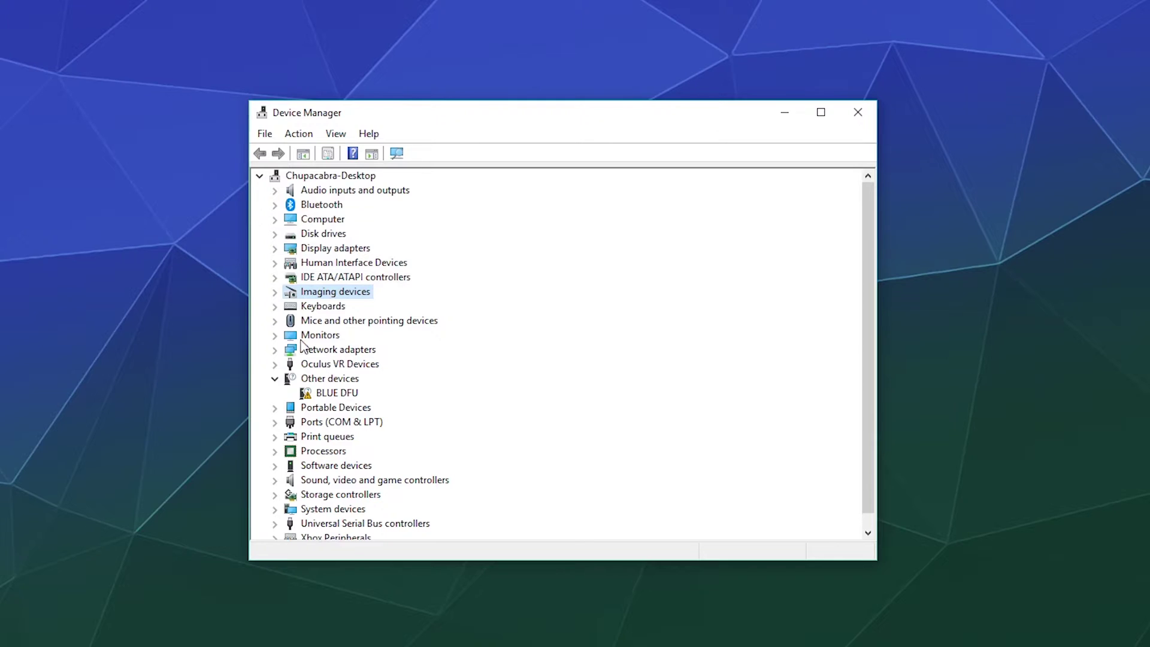
Inspect the Logitech HD Pro Webcam C920 and HD Webcam C270 under Imaging devices
left_click(274, 292)
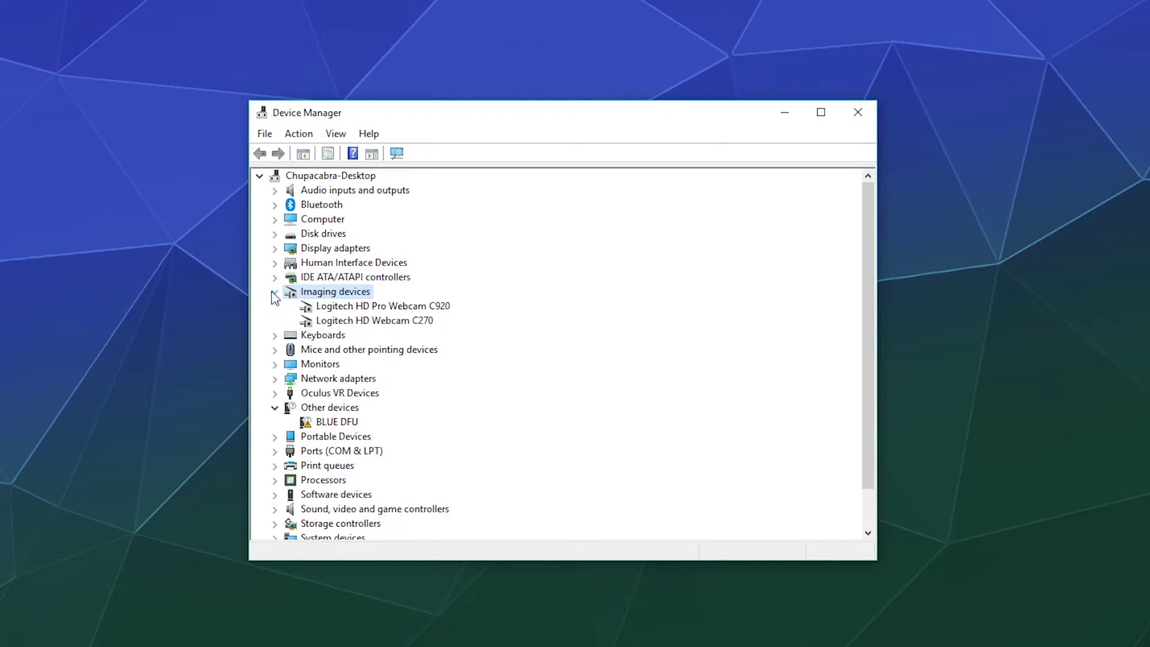
left_click(353, 307)
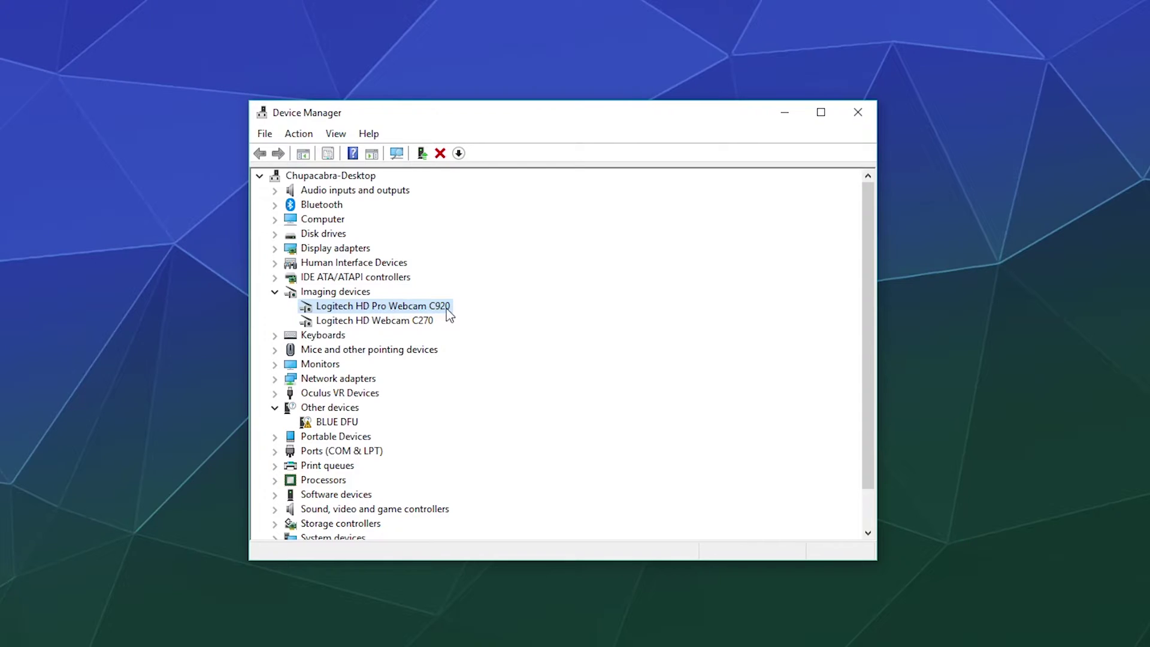
left_click(427, 323)
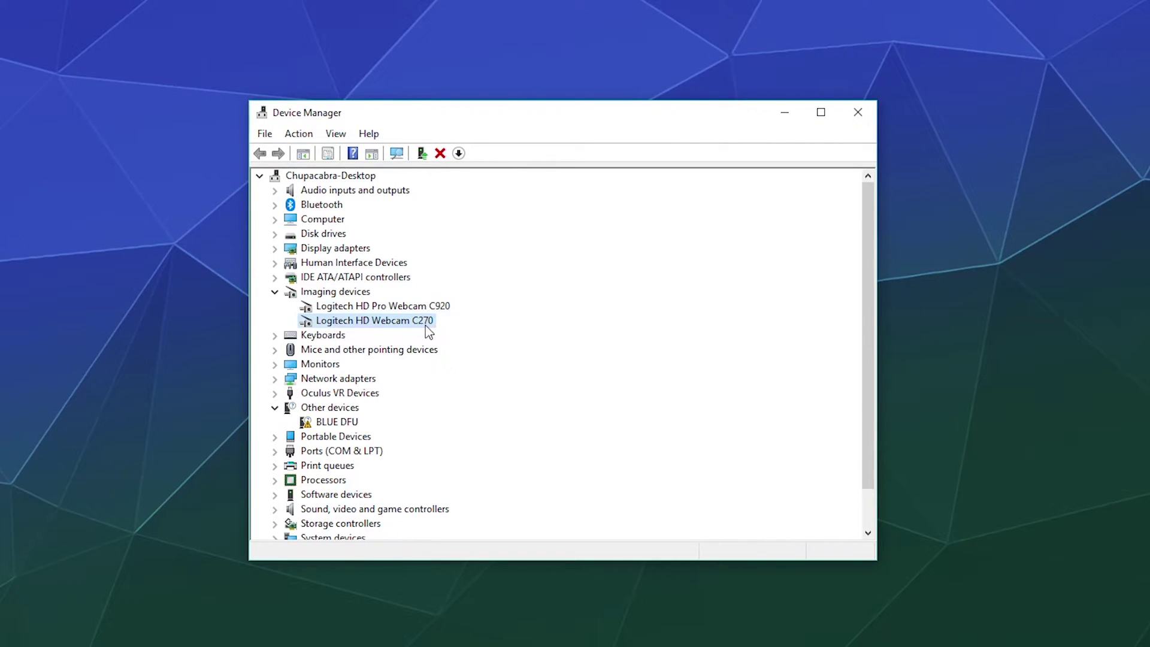
left_click(275, 293)
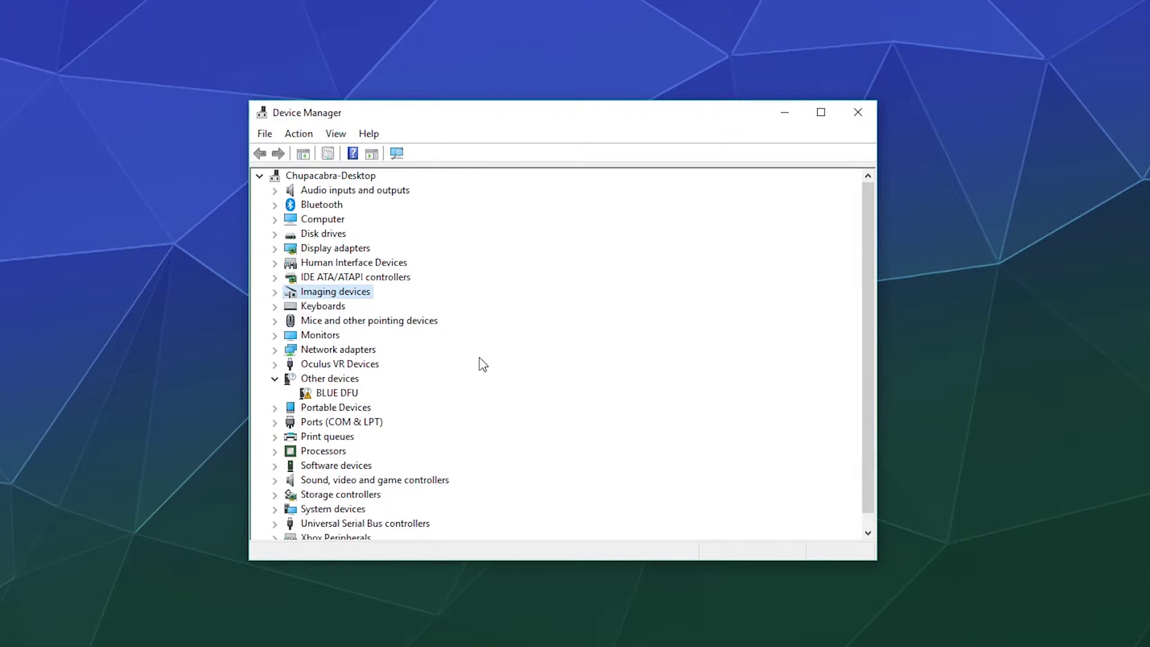
Select BLUE DFU, then search Windows for 'Device Manager' to reopen it
scroll(360, 364, "down", 1)
left_click(336, 378)
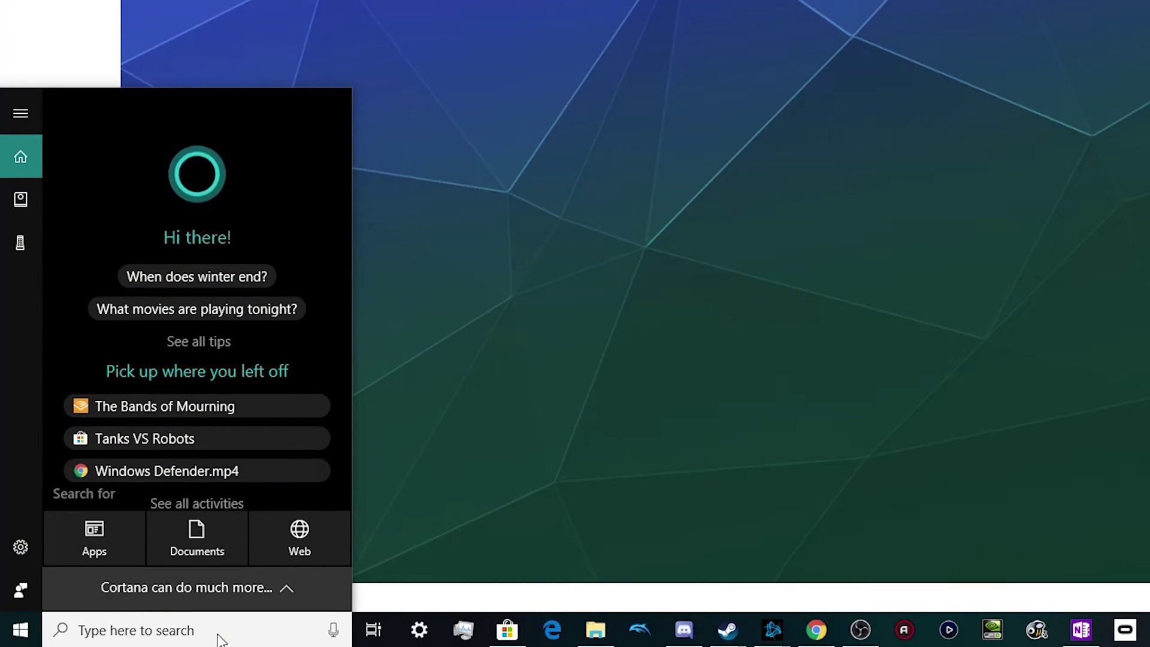
type("Device Manage")
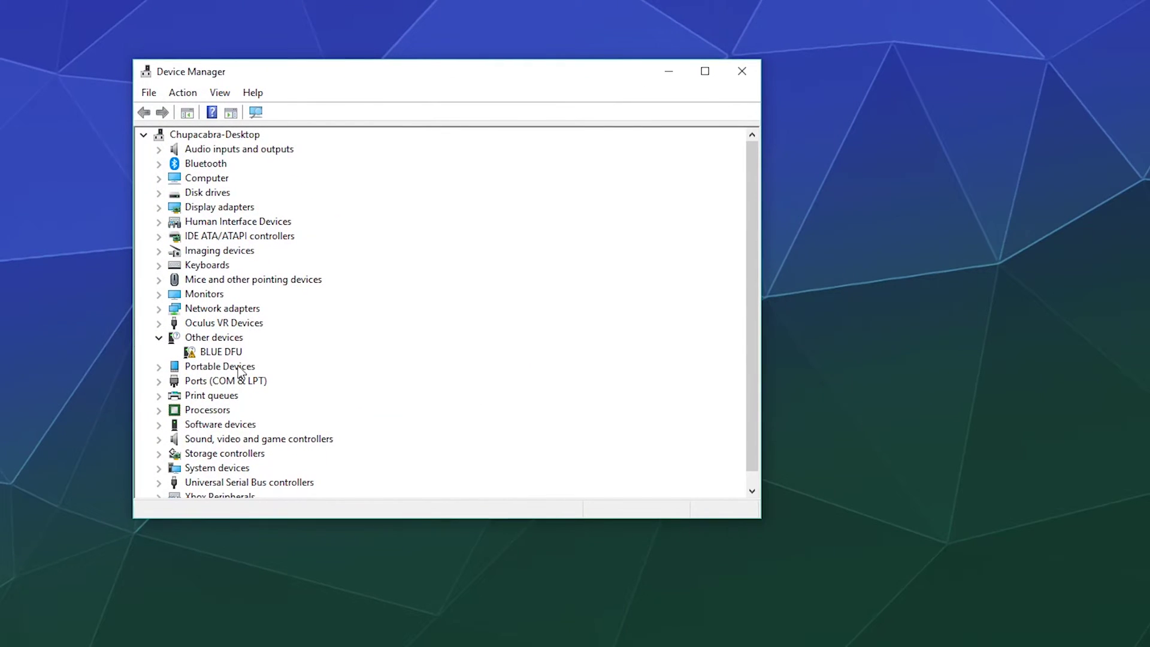
Reveal the Bluetooth USB Module under Bluetooth, then reselect BLUE DFU under Other devices
left_click(158, 339)
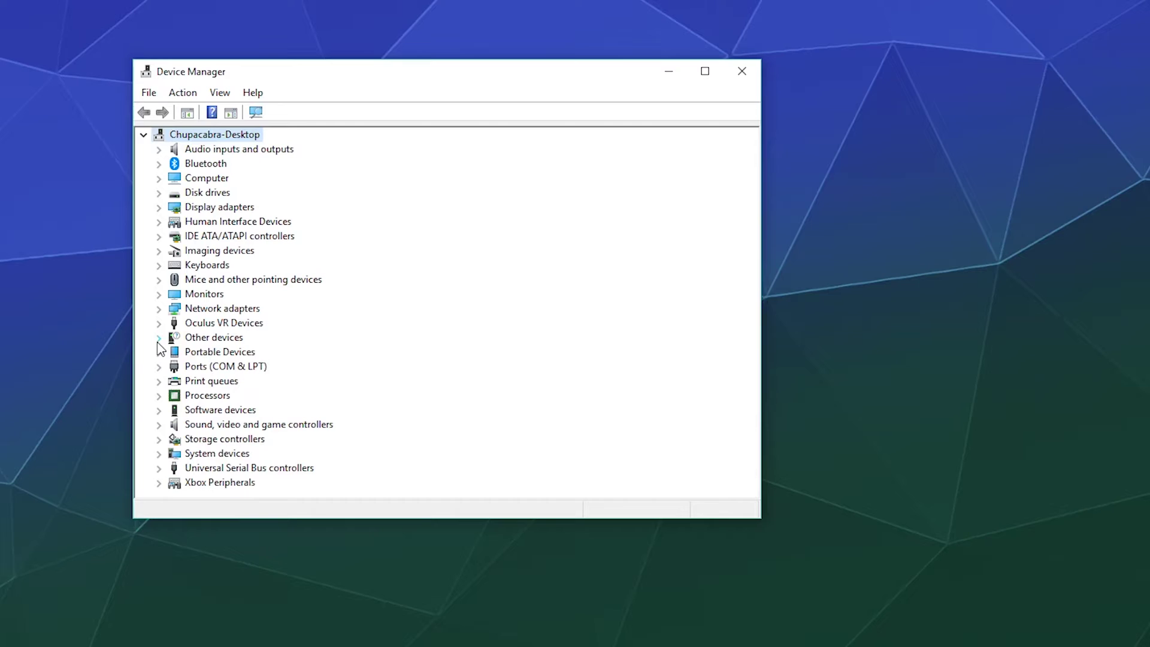
left_click(159, 162)
left_click(228, 179)
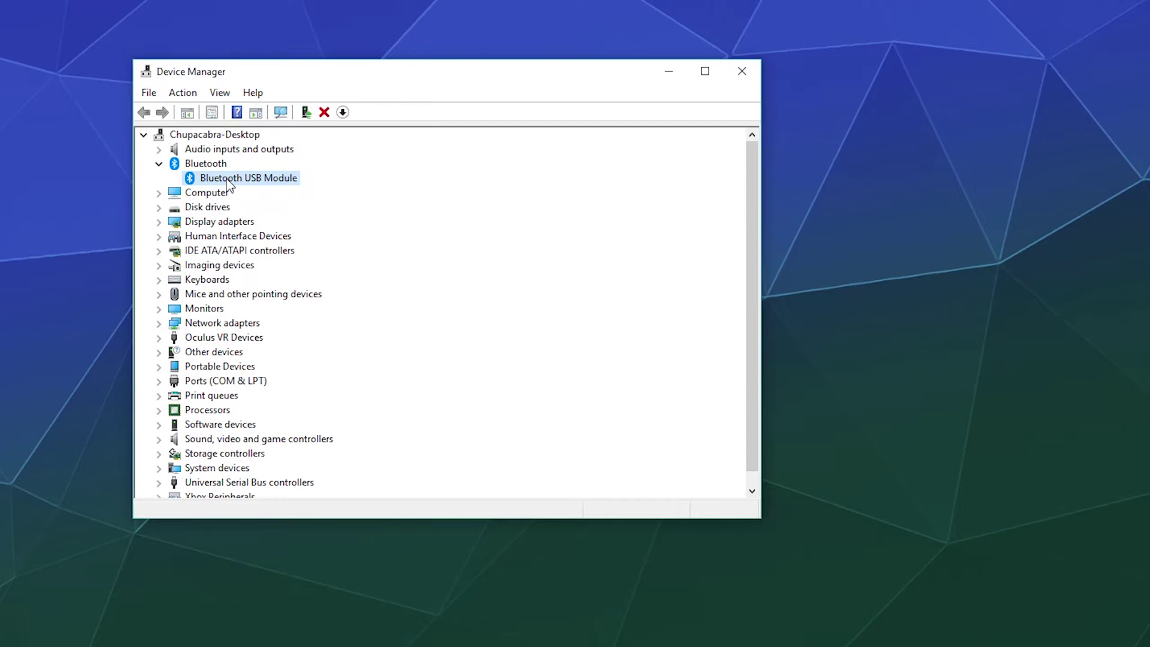
left_click(158, 352)
left_click(211, 368)
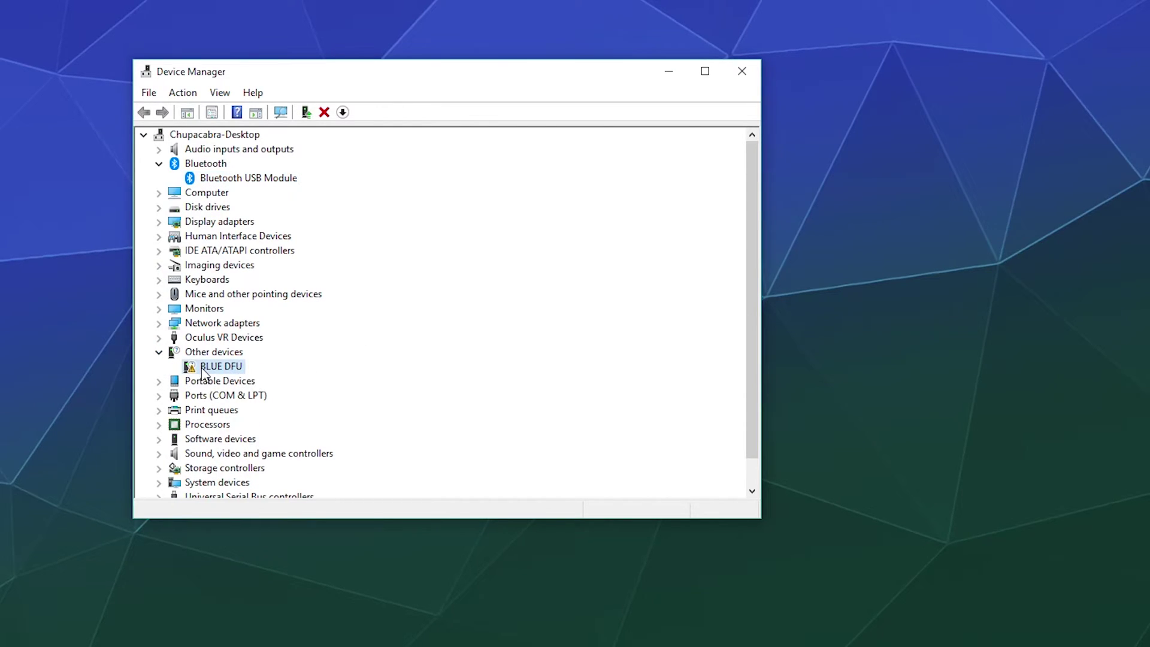
Open BLUE DFU's properties to read its Code 28 no-driver status and unknown driver details
right_click(203, 370)
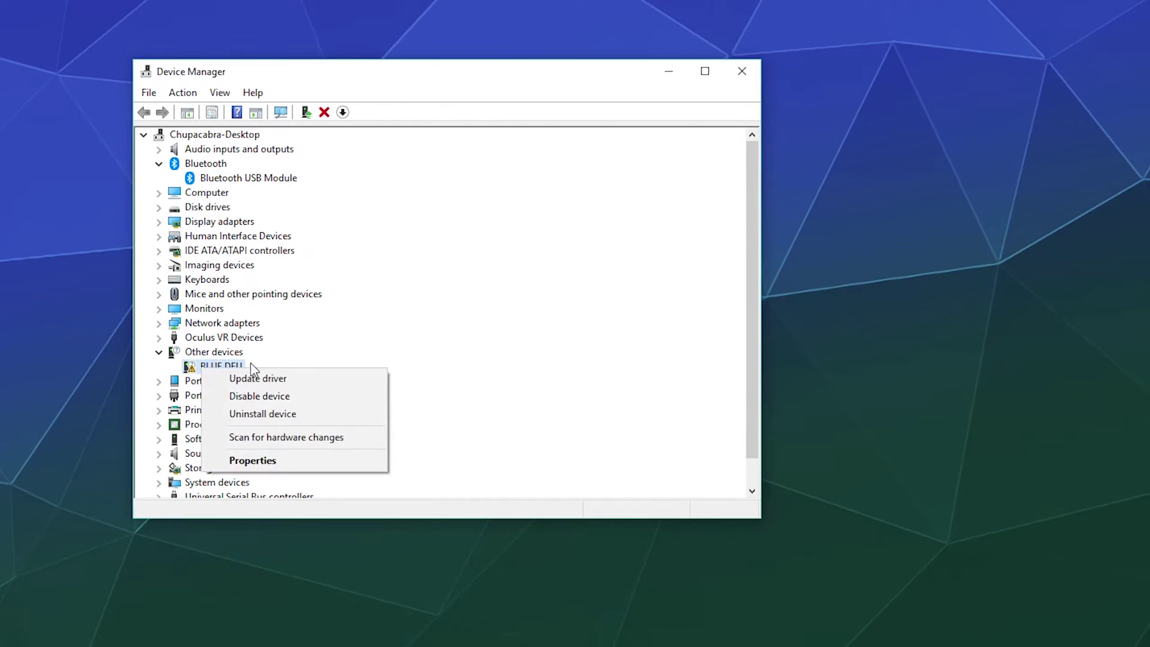
left_click(253, 461)
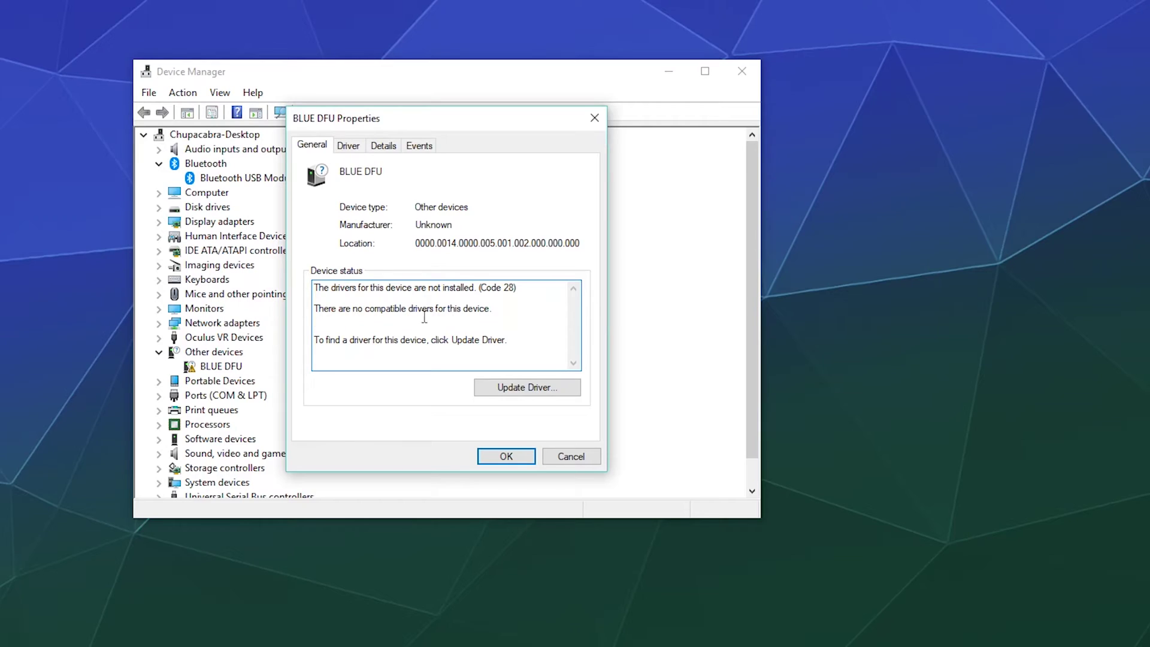
left_click_drag(492, 309, 316, 312)
left_click(346, 346)
left_click(347, 146)
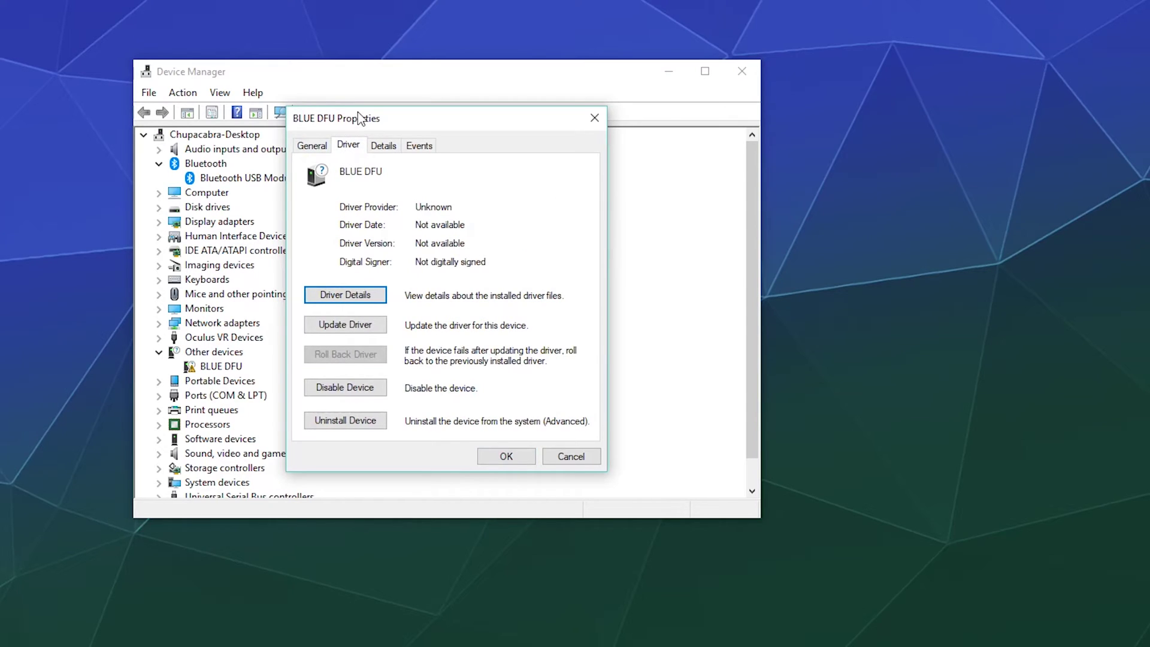
mouse_move(360, 119)
left_mouse_down()
mouse_move(374, 137)
mouse_move(363, 122)
left_mouse_up()
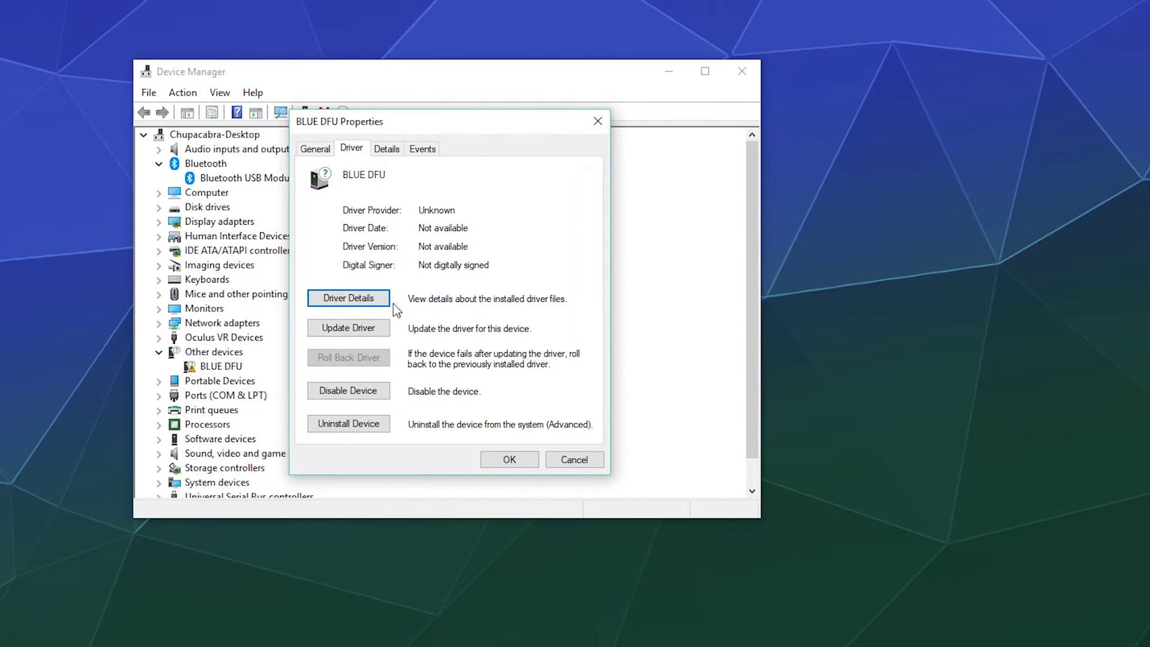
Run an automatic driver search for BLUE DFU, dismiss the failure, and close its properties
left_click(363, 329)
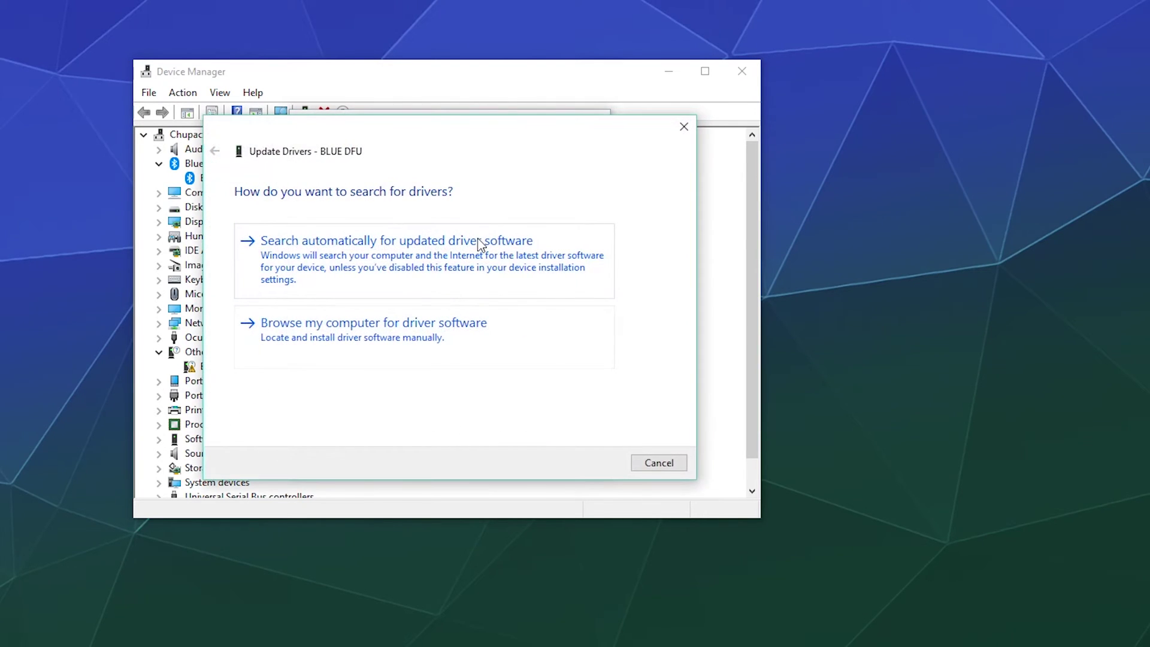
left_click(416, 243)
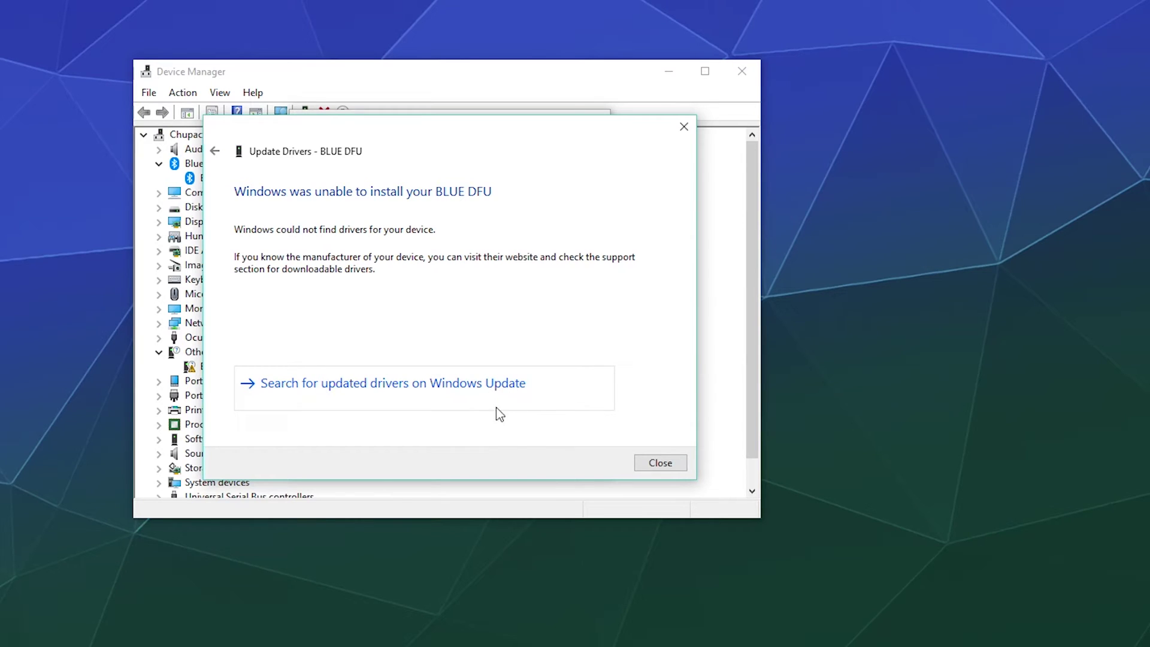
left_click(659, 465)
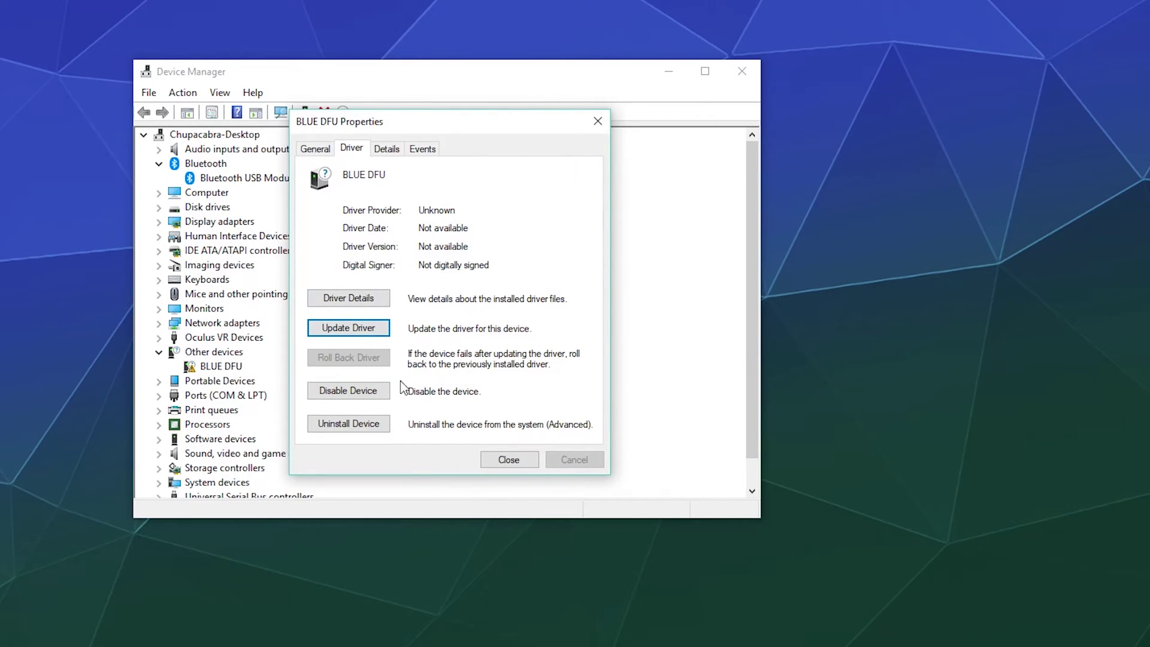
left_click(506, 460)
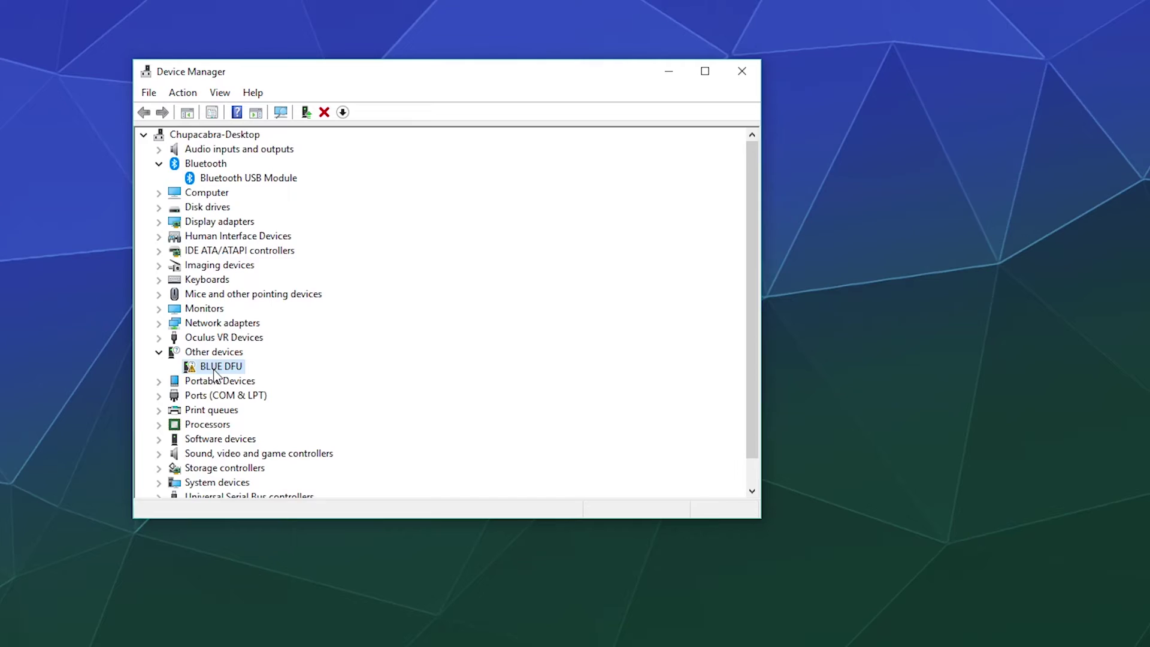
Collapse Other devices and expand Imaging devices, selecting the Logitech HD Webcam C270
scroll(215, 376, "down", 1)
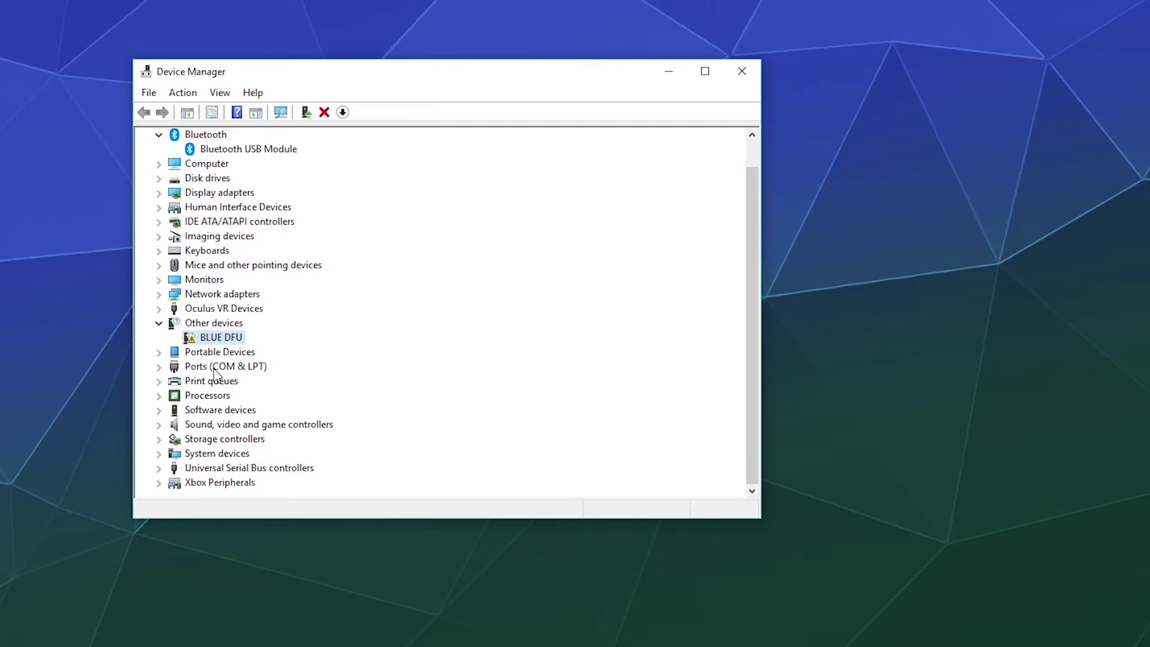
left_click(159, 323)
left_click(159, 265)
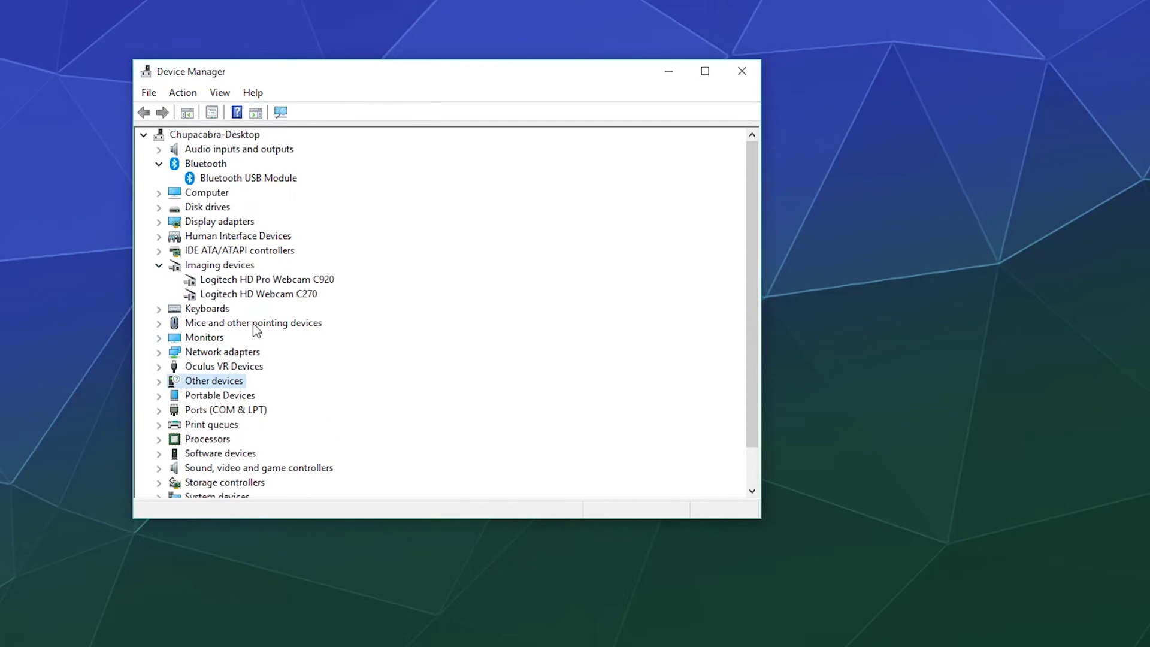
left_click(236, 293)
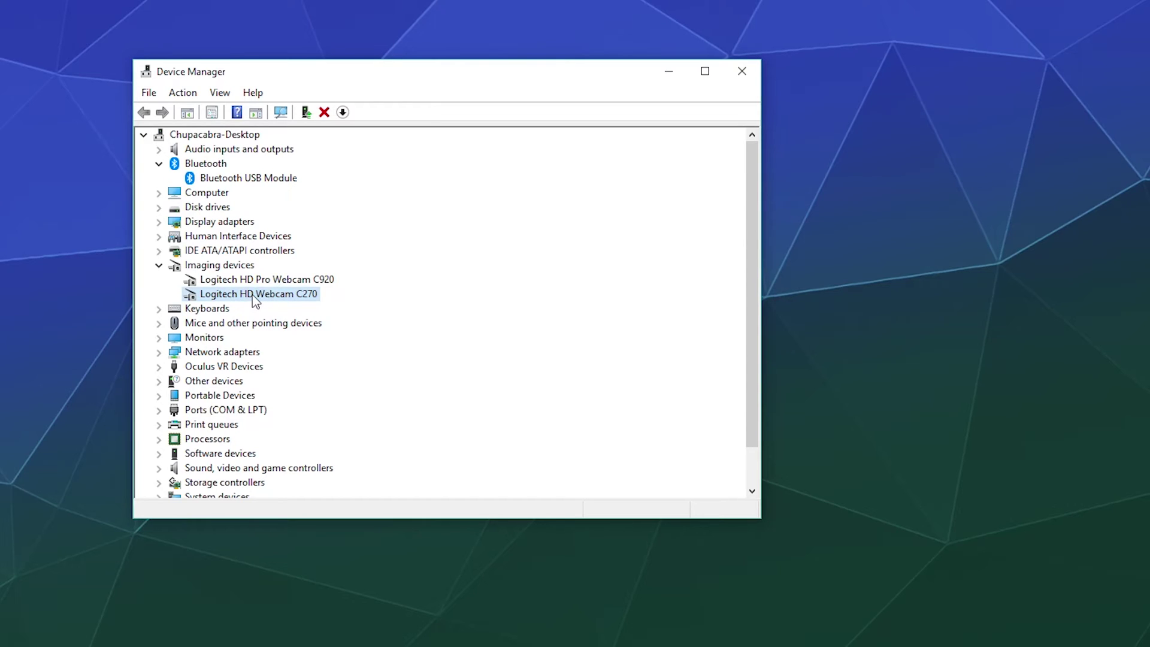
Disable the Logitech HD Webcam C270 and confirm the warning
right_click(266, 302)
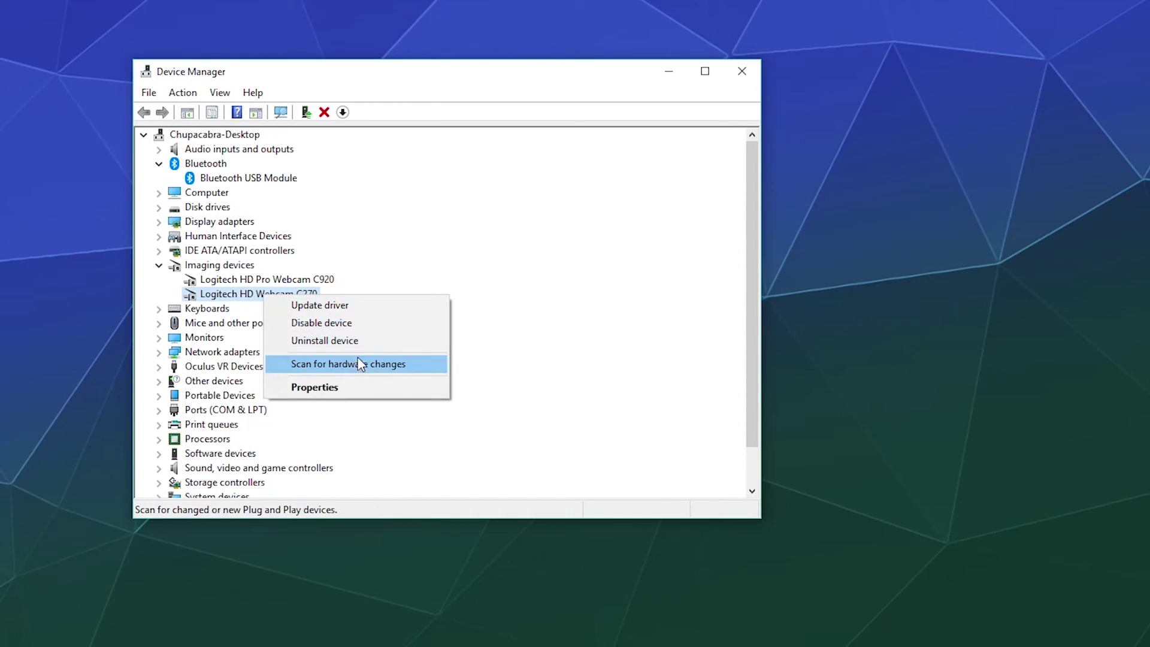
left_click(329, 326)
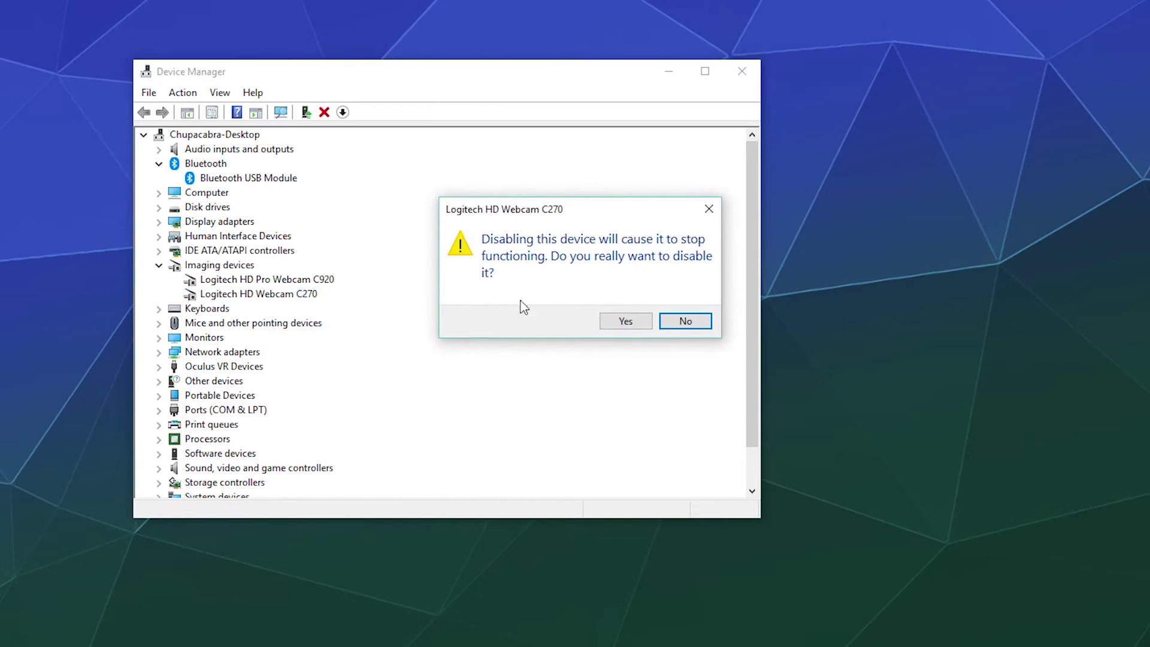
left_click(616, 319)
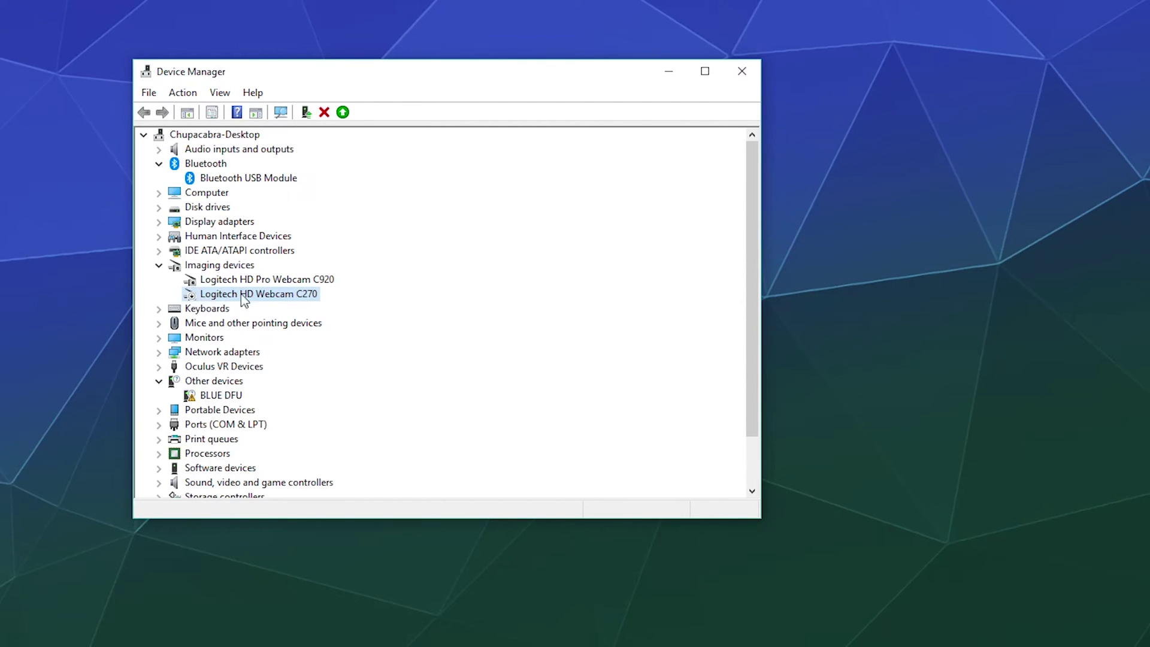
Re-enable the Logitech HD Webcam C270 and collapse Imaging devices
right_click(259, 299)
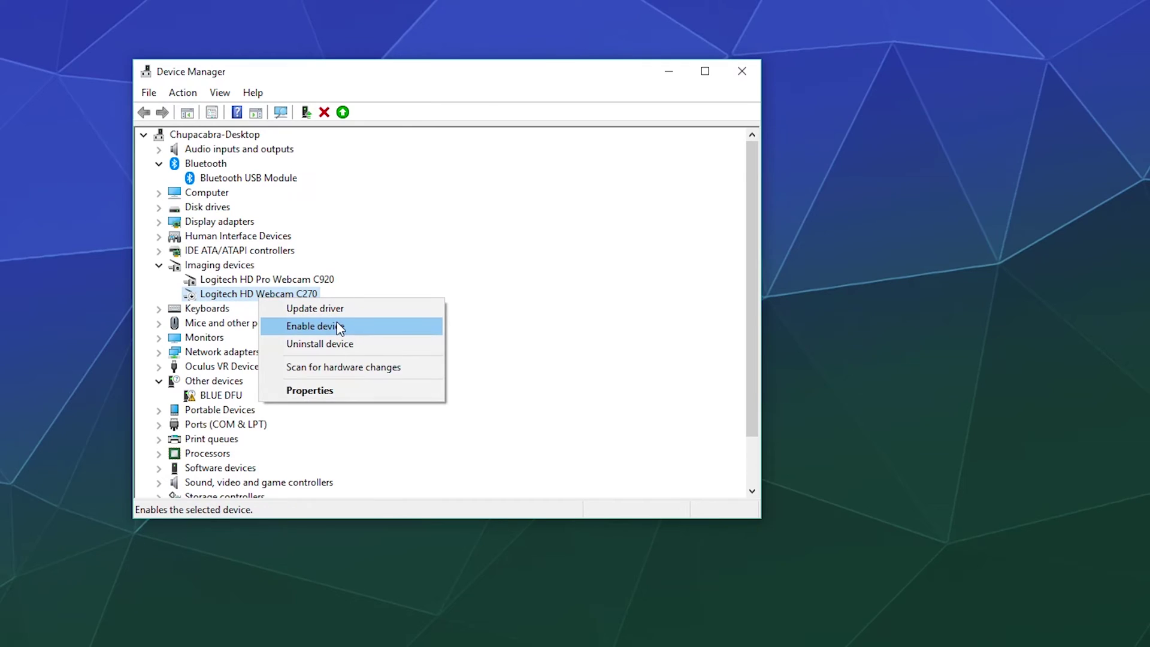
left_click(318, 325)
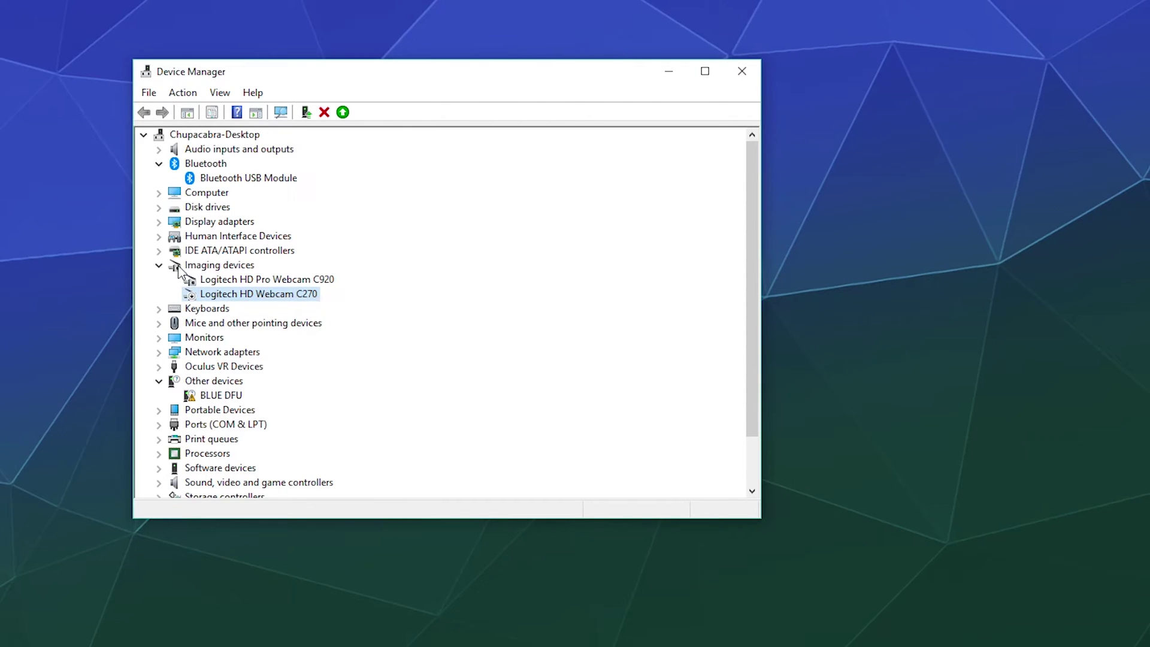
left_click(159, 266)
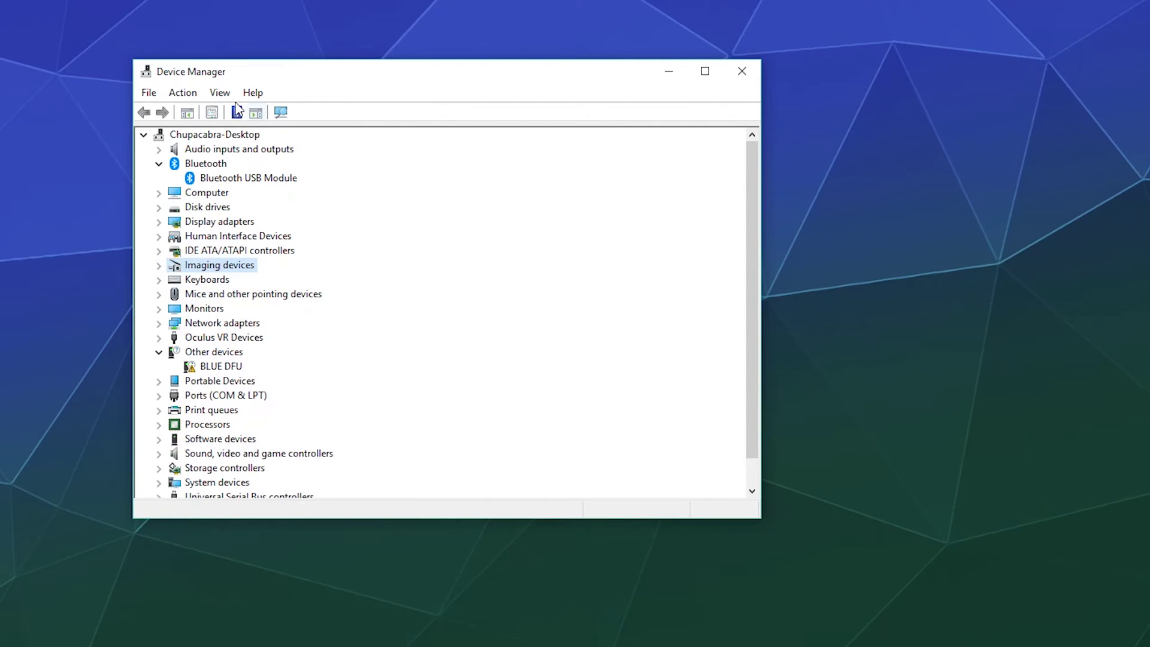
Show hidden devices and inspect the Bluetooth LE Enumerator and both Logitech webcams
left_click(220, 93)
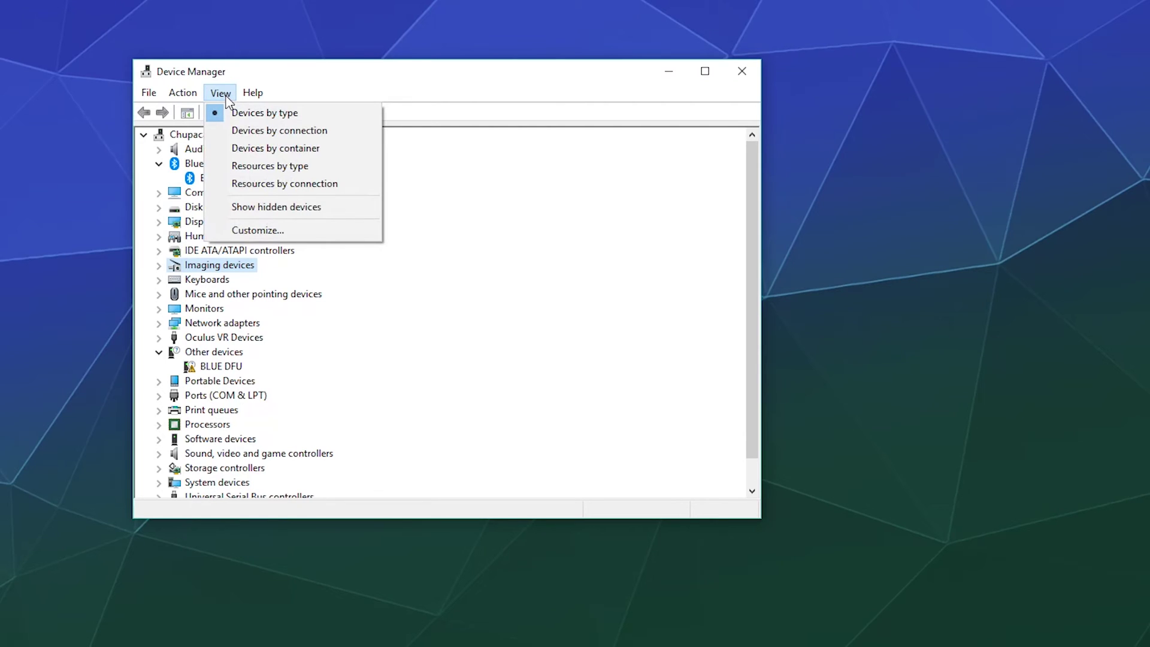
left_click(256, 205)
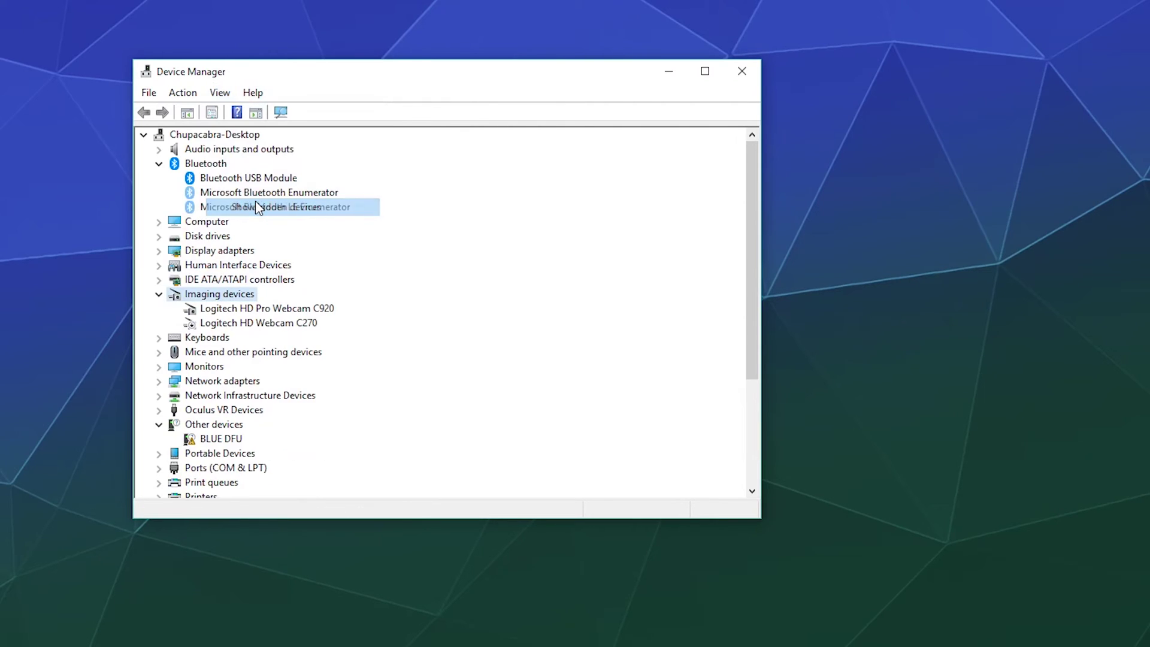
left_click(217, 211)
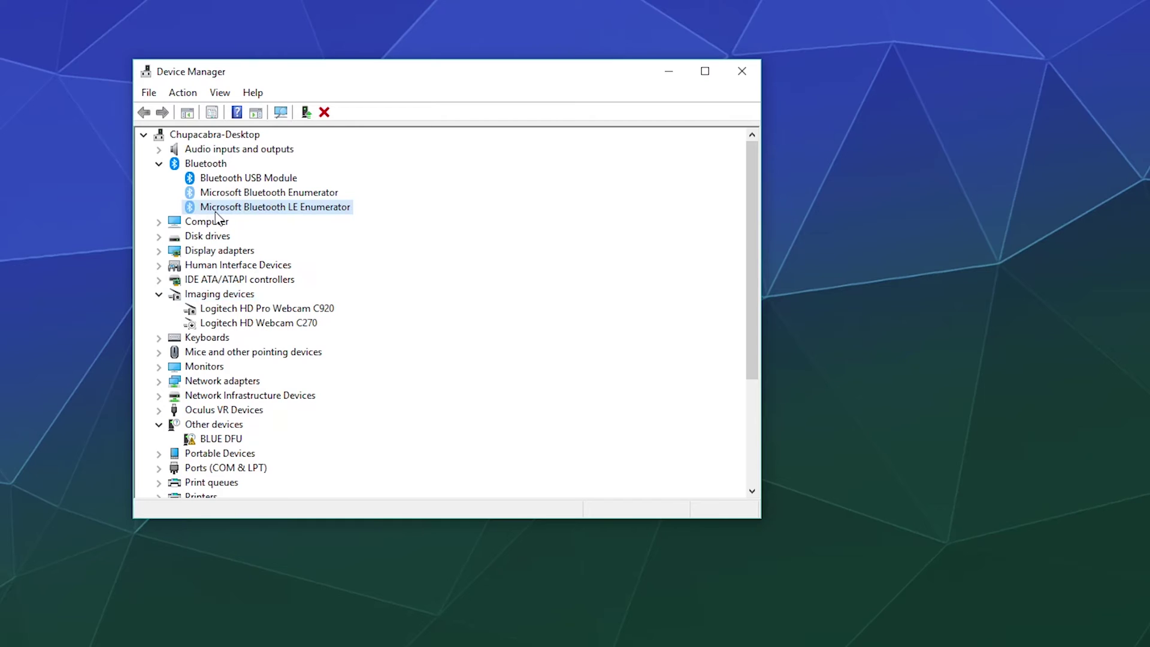
left_click(211, 308)
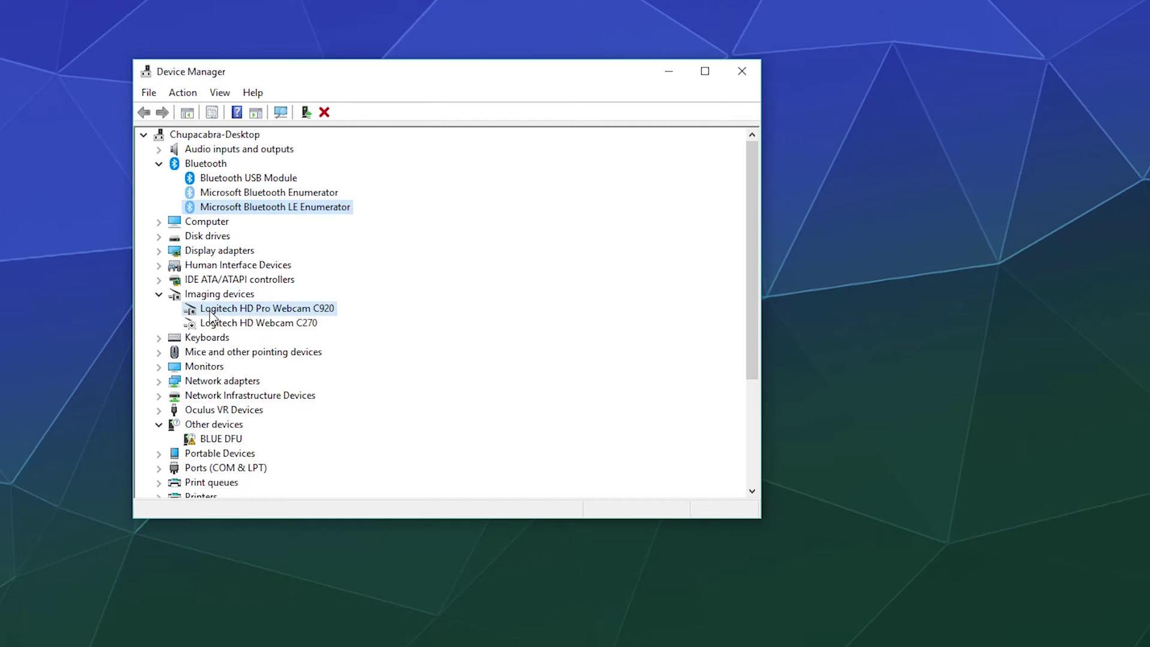
left_click(210, 323)
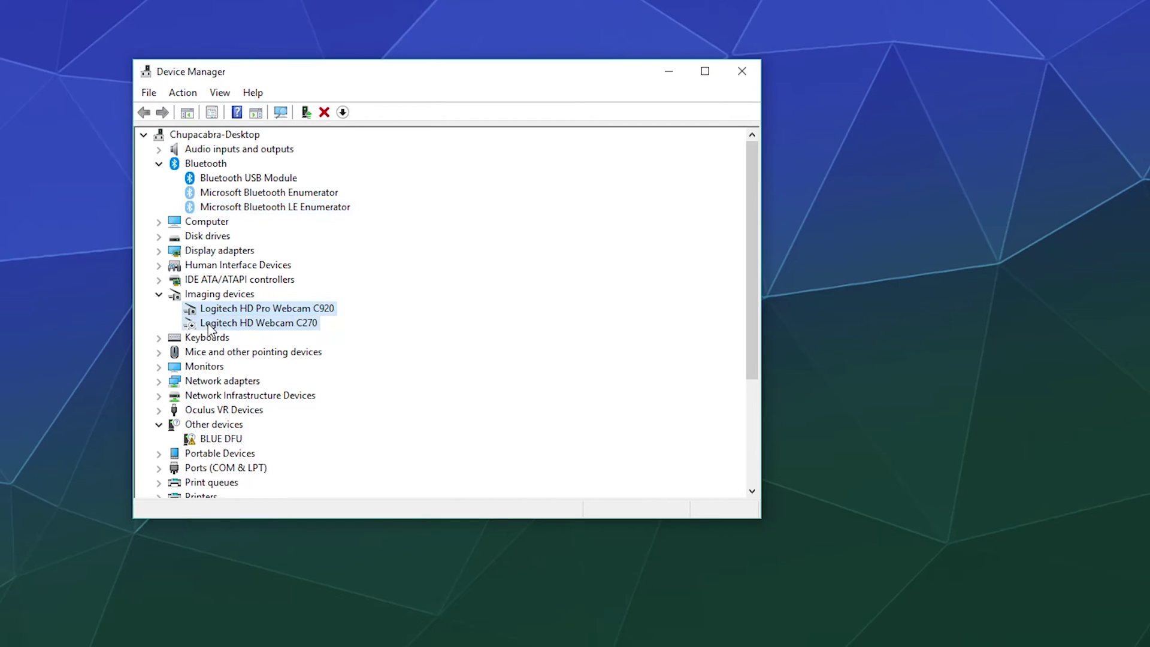
Compare the greyed Microsoft Bluetooth Enumerator and LE Enumerator entries, then the C270 webcam
left_click(248, 193)
left_click(248, 206)
left_click(248, 193)
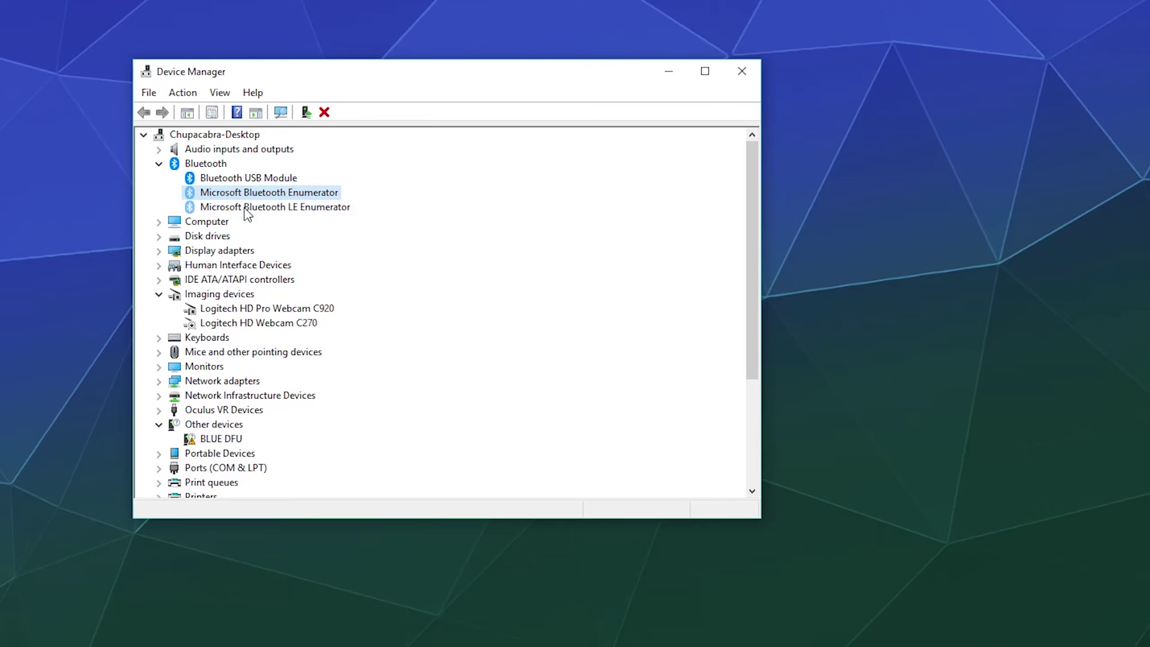
left_click(246, 208)
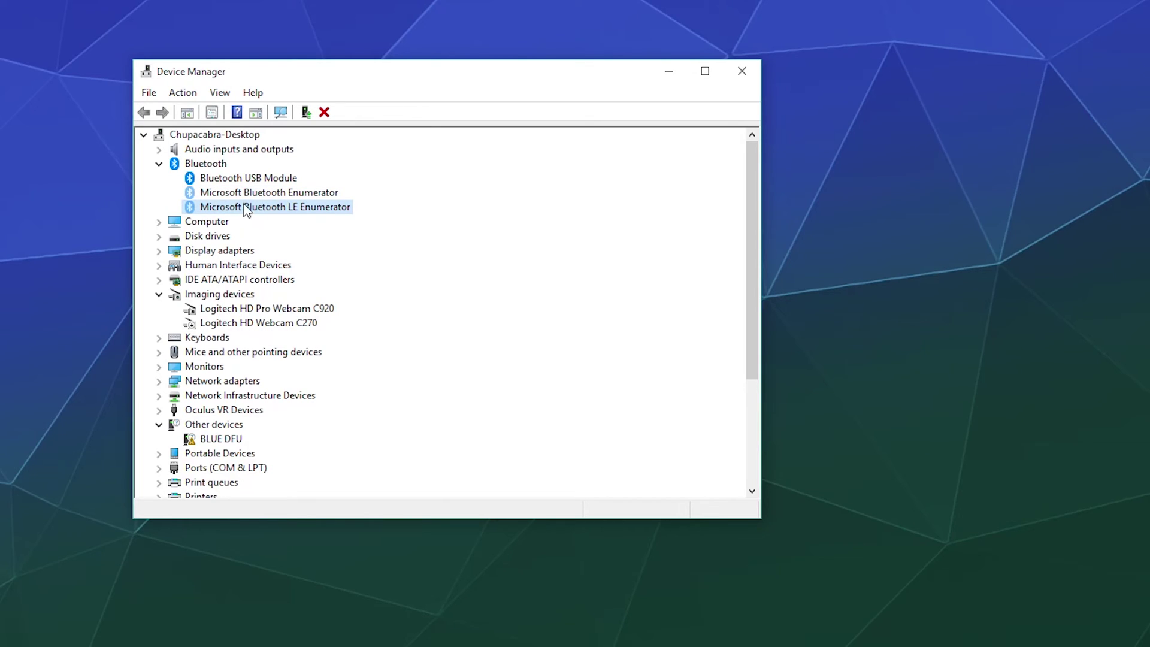
left_click(248, 195)
left_click(231, 328)
scroll(257, 321, "down", 4)
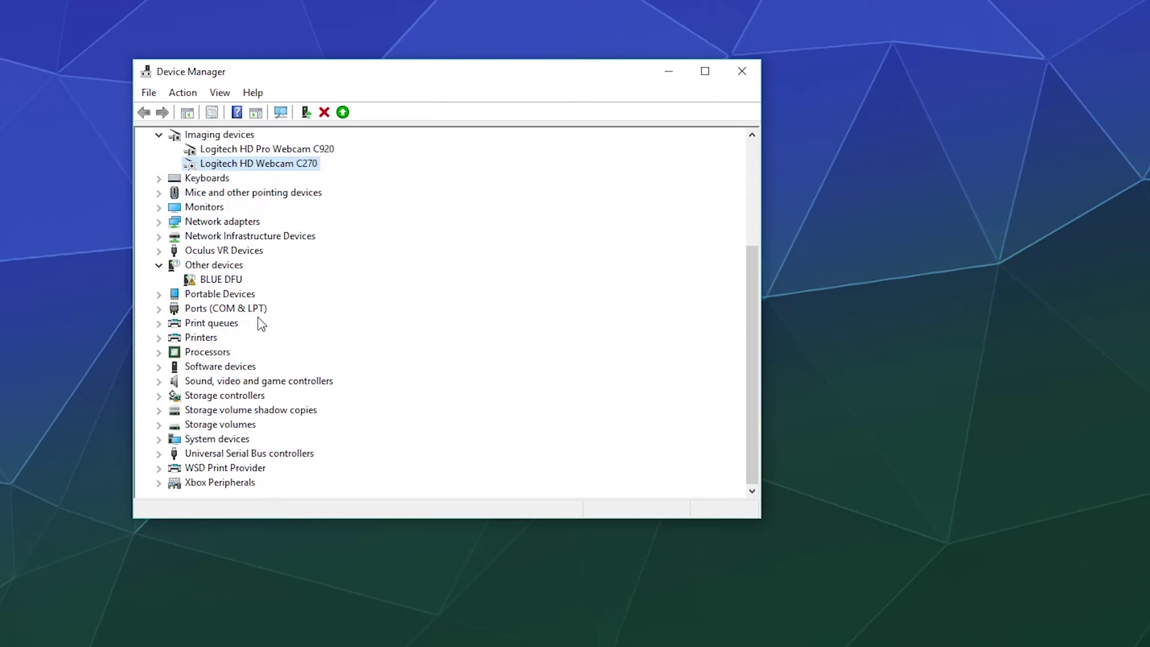
scroll(252, 326, "up", 4)
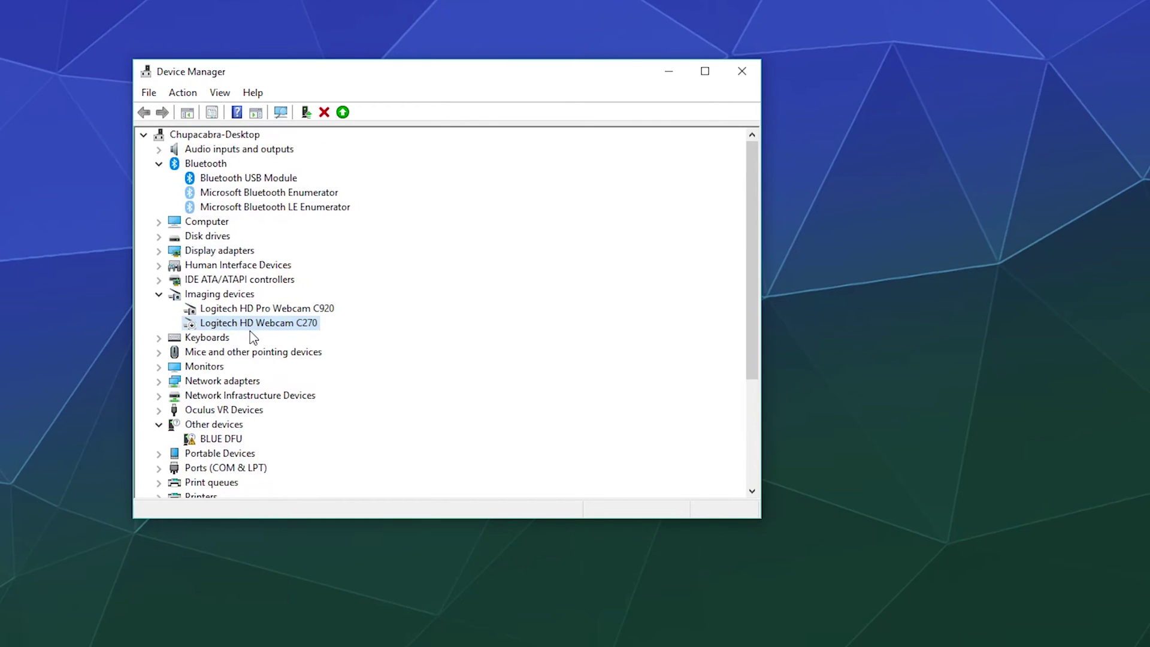
Check the Bluetooth Enumerator's actions without changing anything, then collapse the Bluetooth group
left_click(239, 192)
left_click(311, 211)
left_click(224, 194)
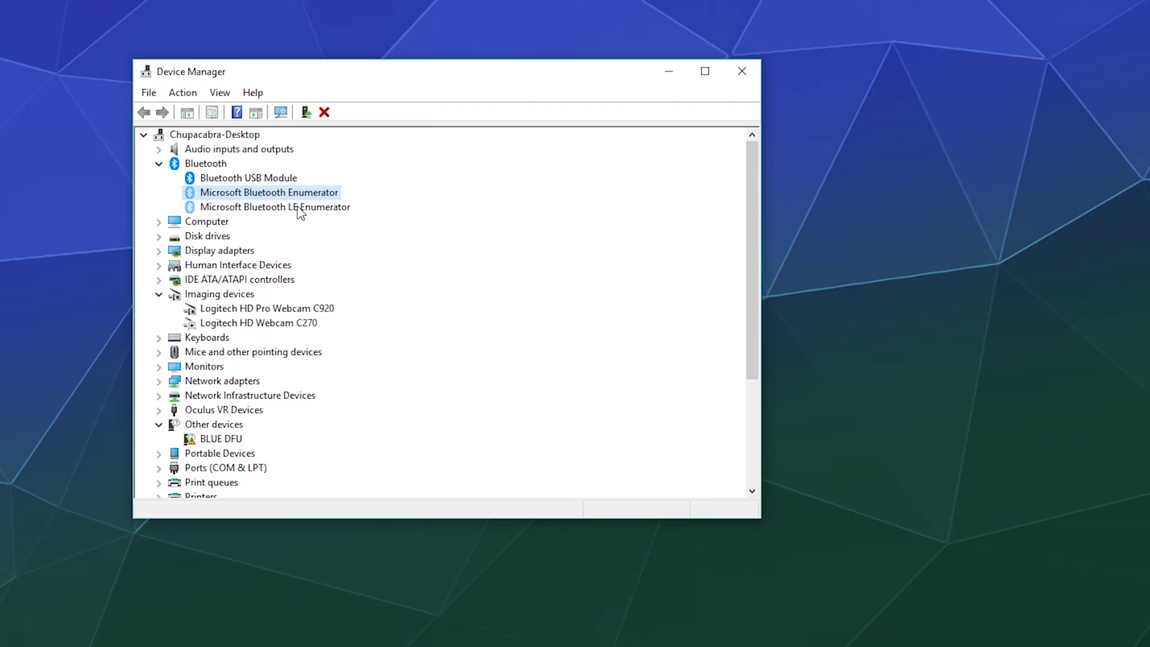
left_click(267, 210)
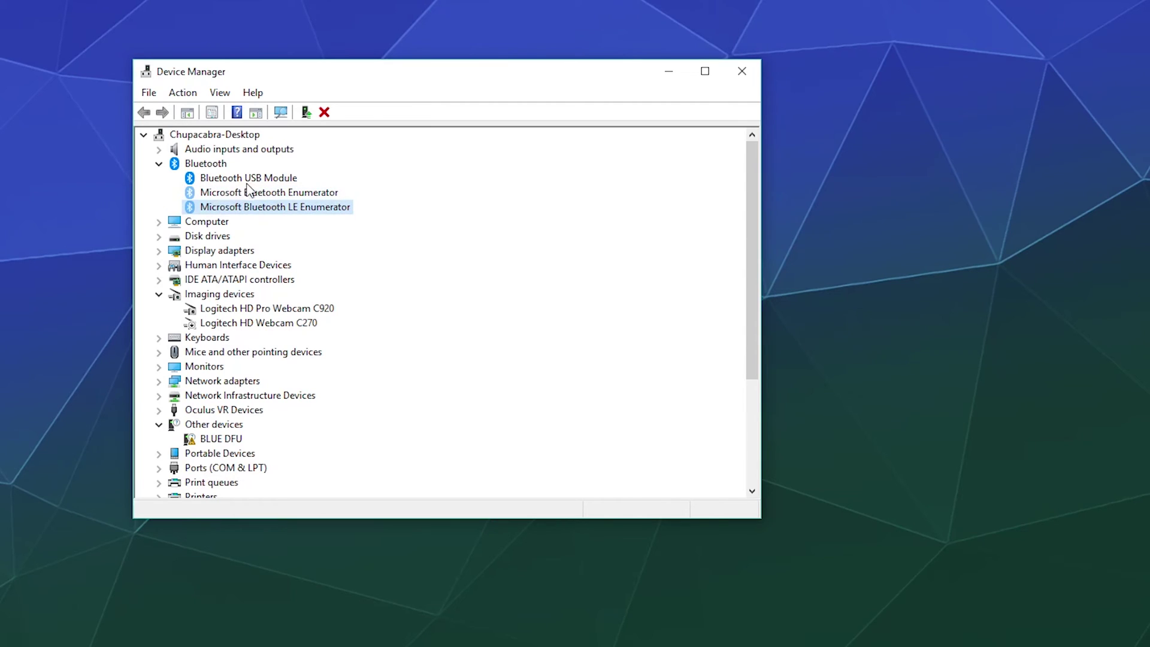
right_click(222, 195)
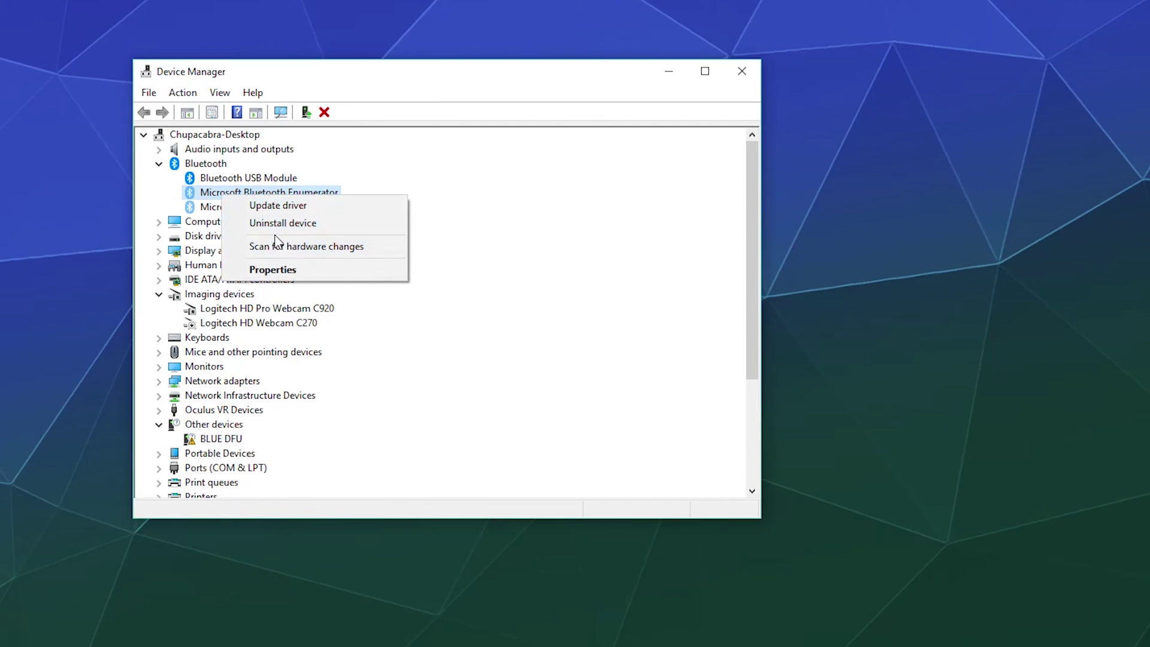
left_click(465, 204)
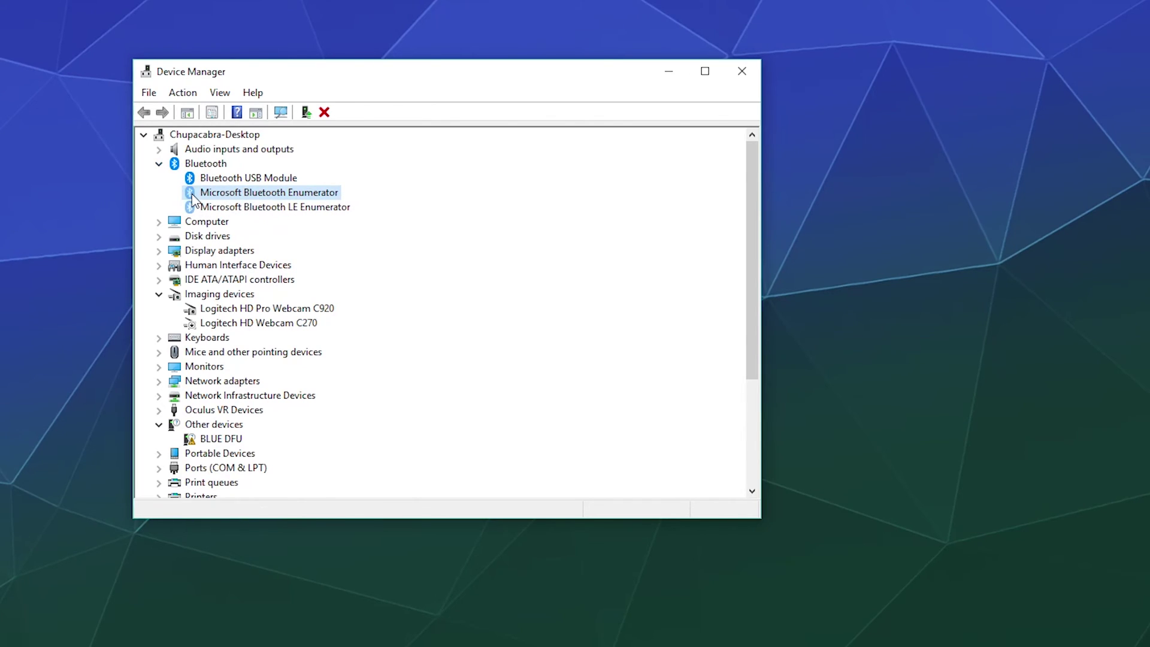
left_click(239, 207)
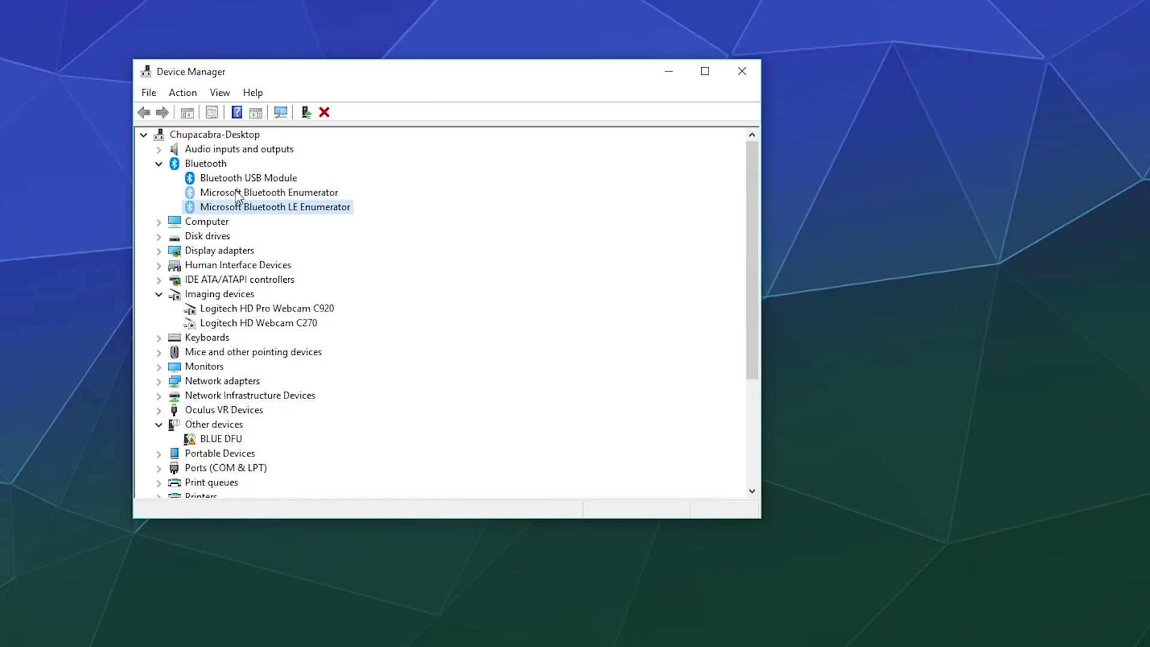
left_click(159, 164)
scroll(309, 281, "down", 3)
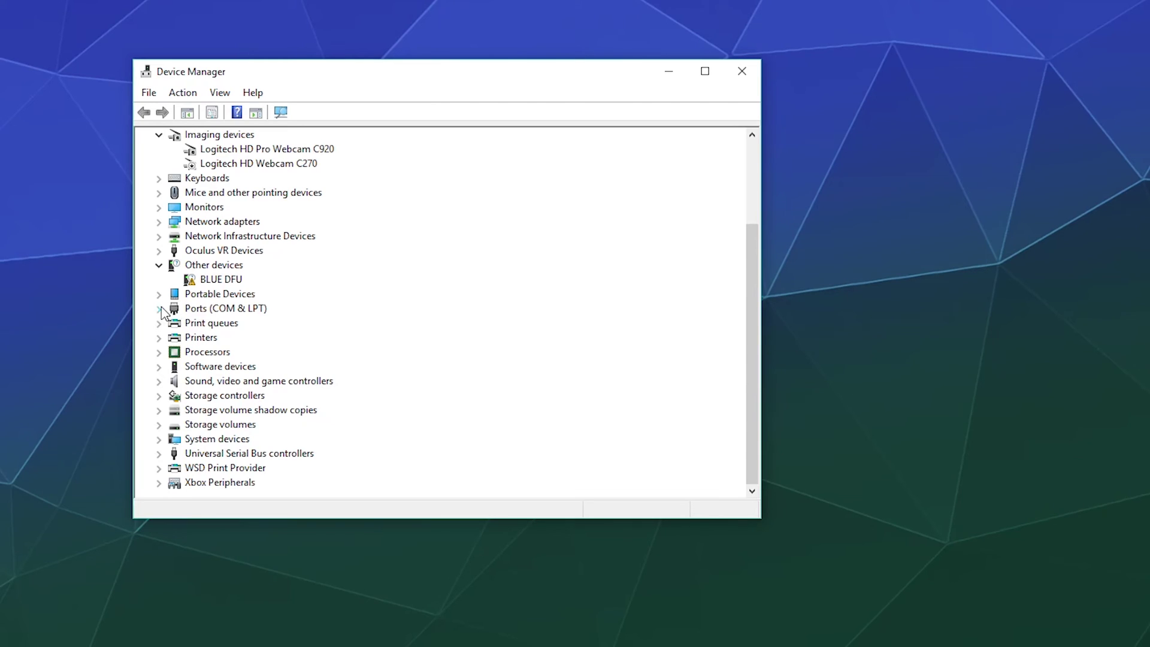
Scan for hardware changes from the Logitech HD Pro Webcam C920 and review the refreshed list
scroll(162, 308, "up", 3)
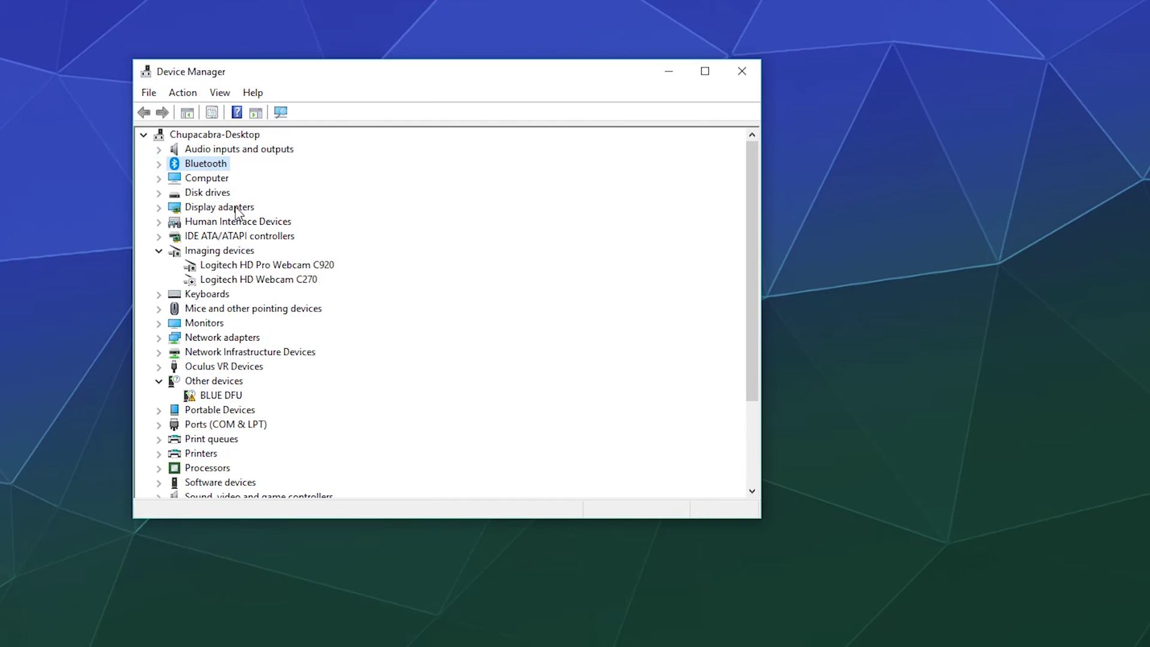
right_click(231, 266)
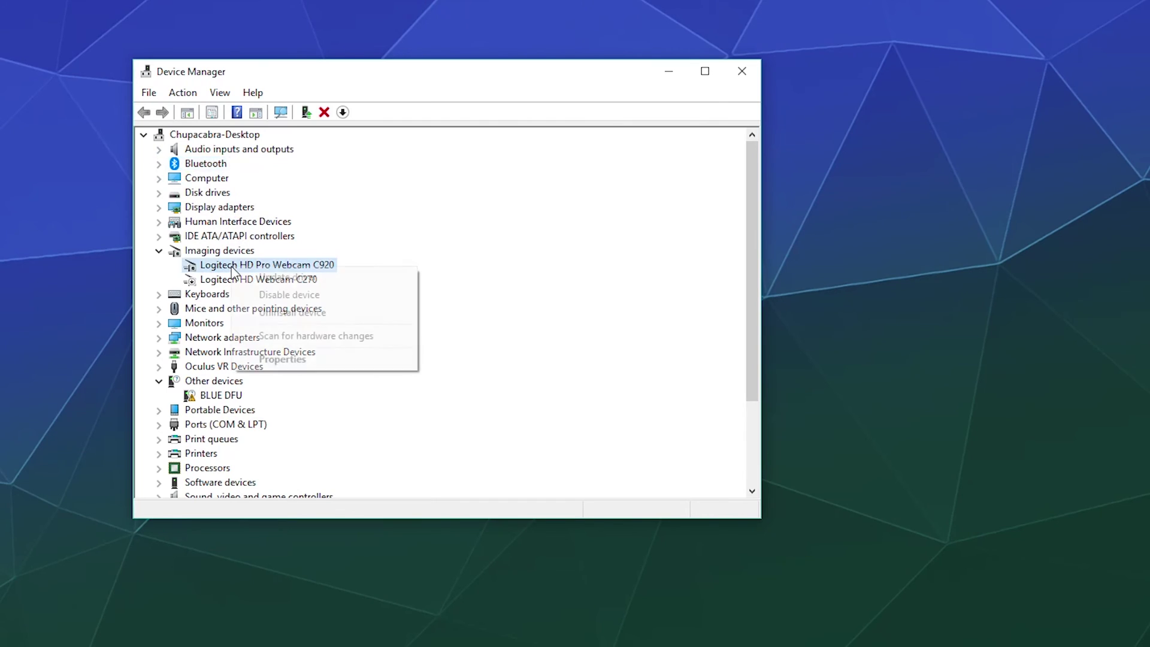
left_click(344, 334)
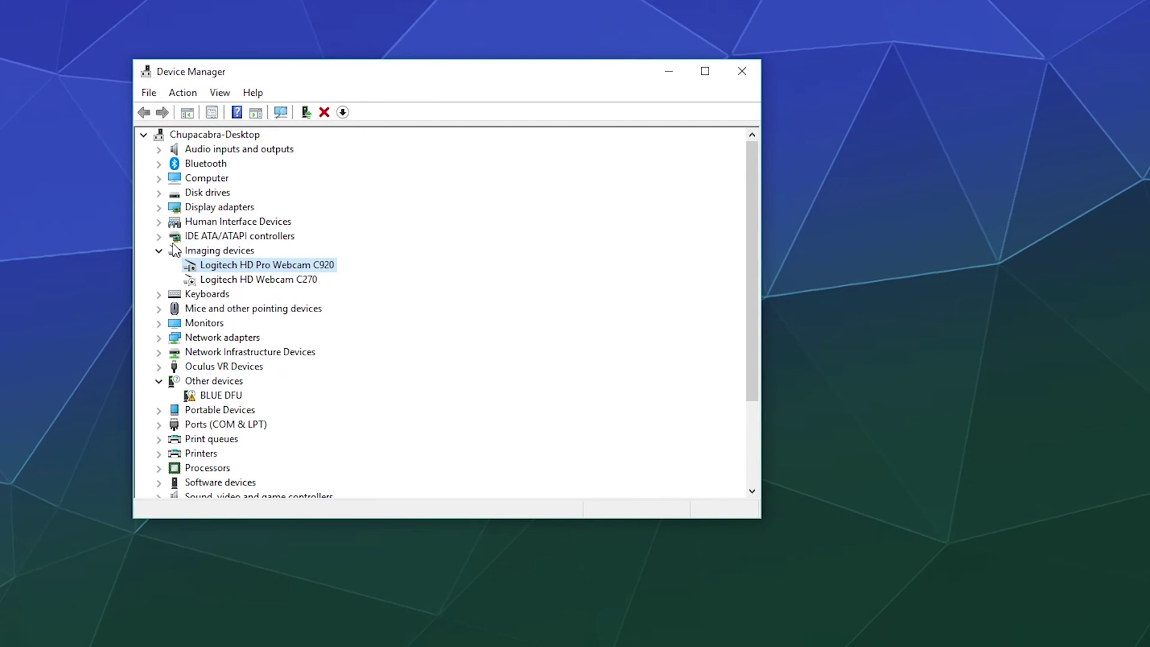
scroll(241, 267, "down", 3)
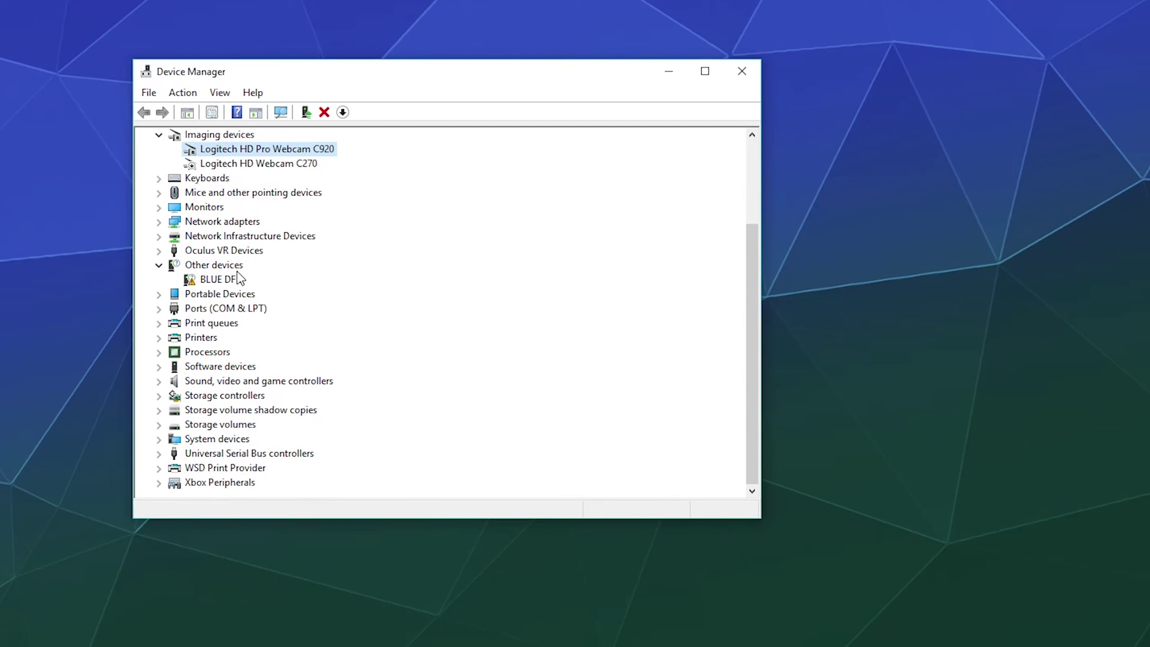
scroll(240, 282, "up", 3)
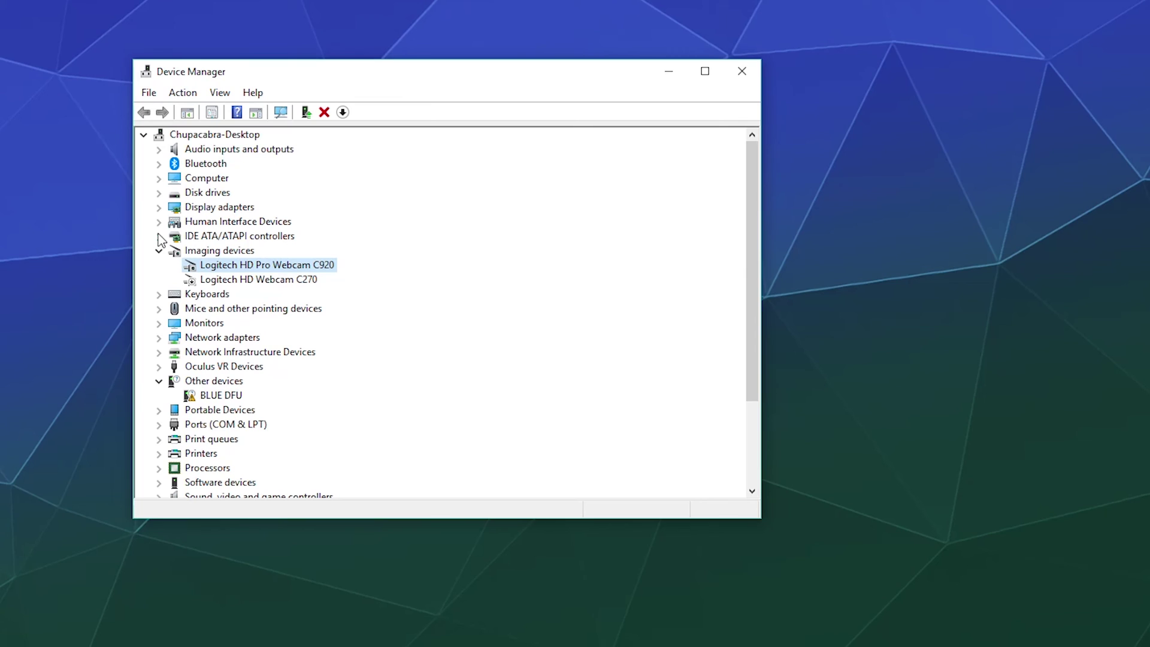
scroll(158, 240, "down", 3)
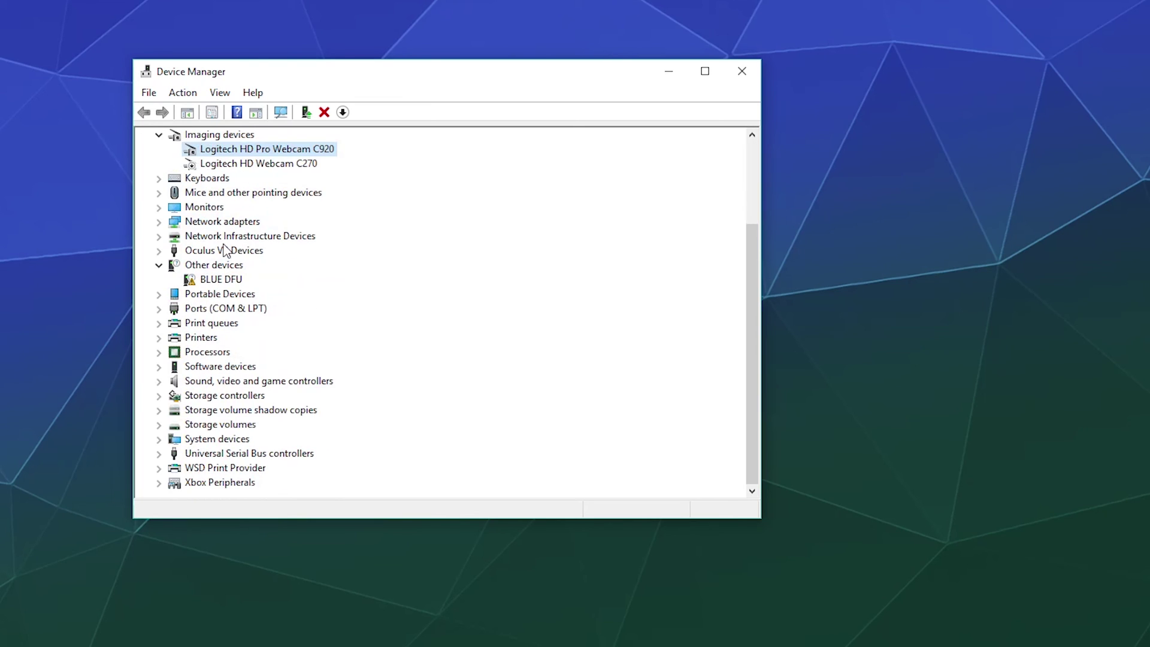